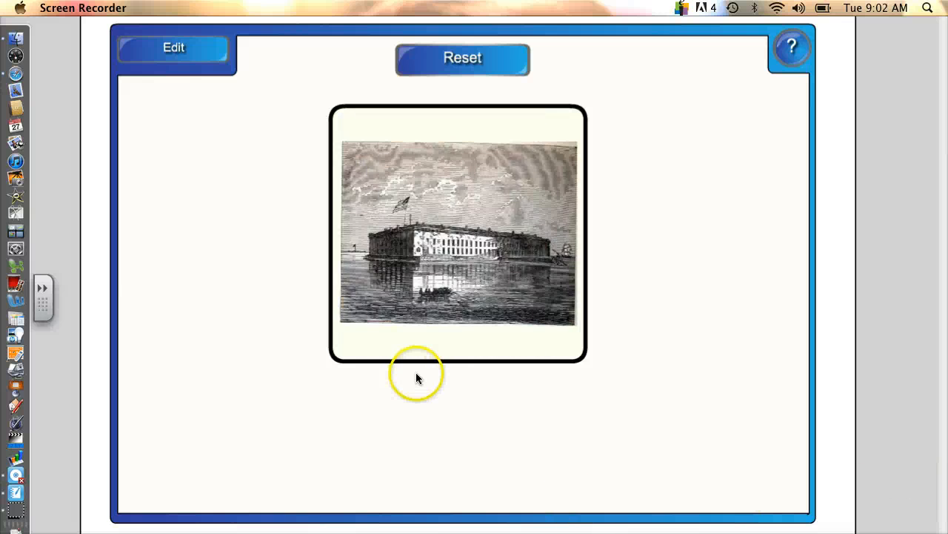
# Step: Try out the finished Civil War image quiz with the answers Robert E. Lee and Fort Sumter, and reset the activity
pyautogui.click(455, 234)
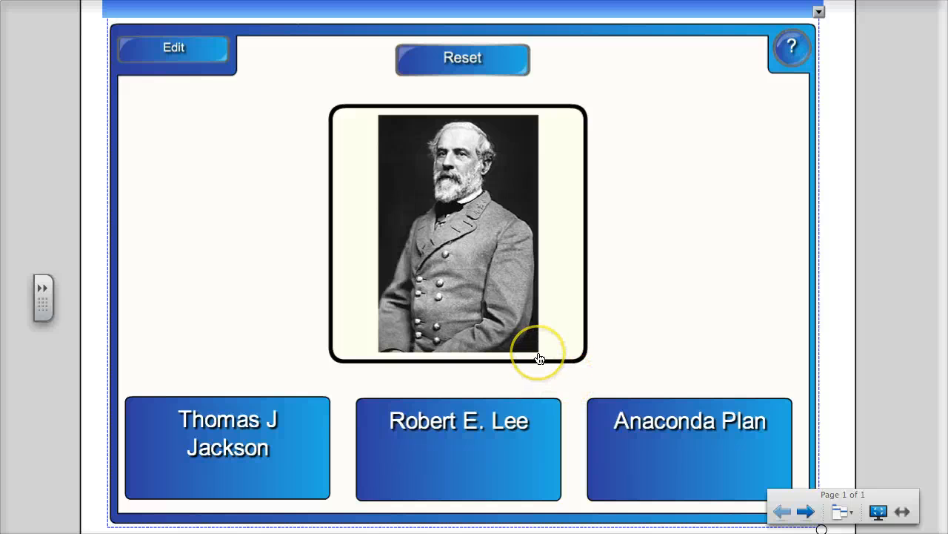
pyautogui.click(477, 422)
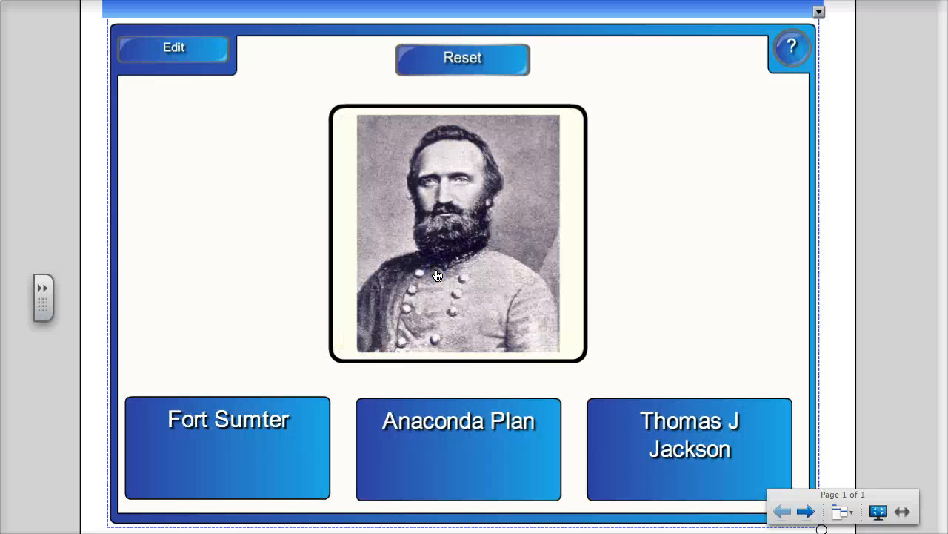
pyautogui.click(271, 437)
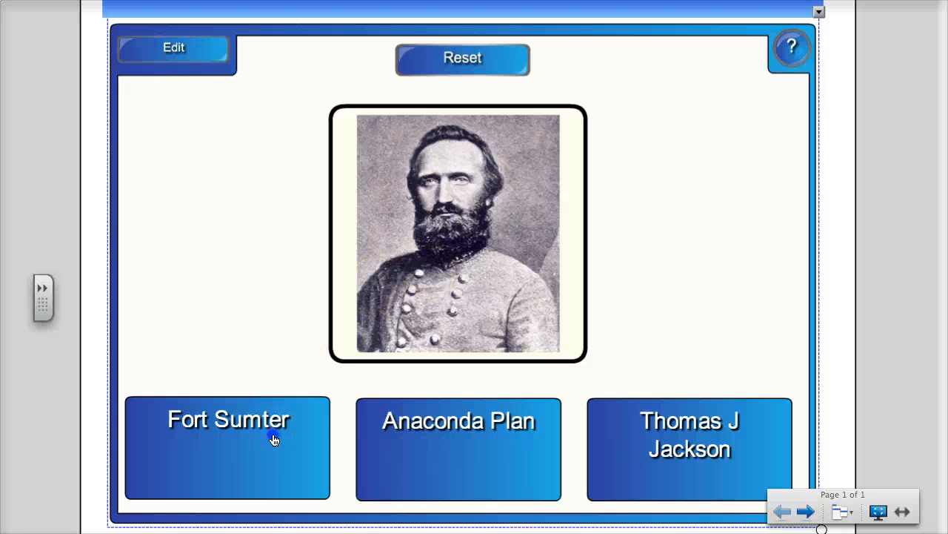
pyautogui.click(327, 449)
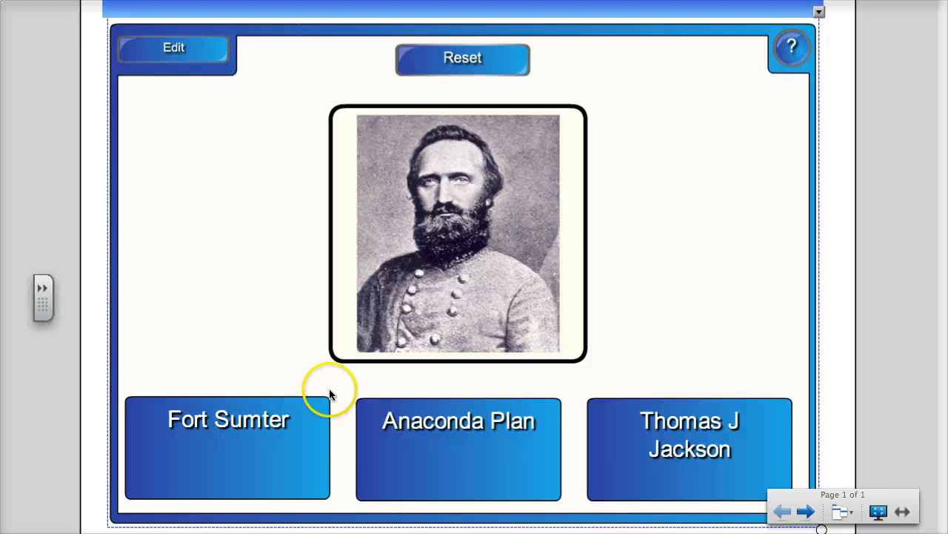
pyautogui.click(452, 63)
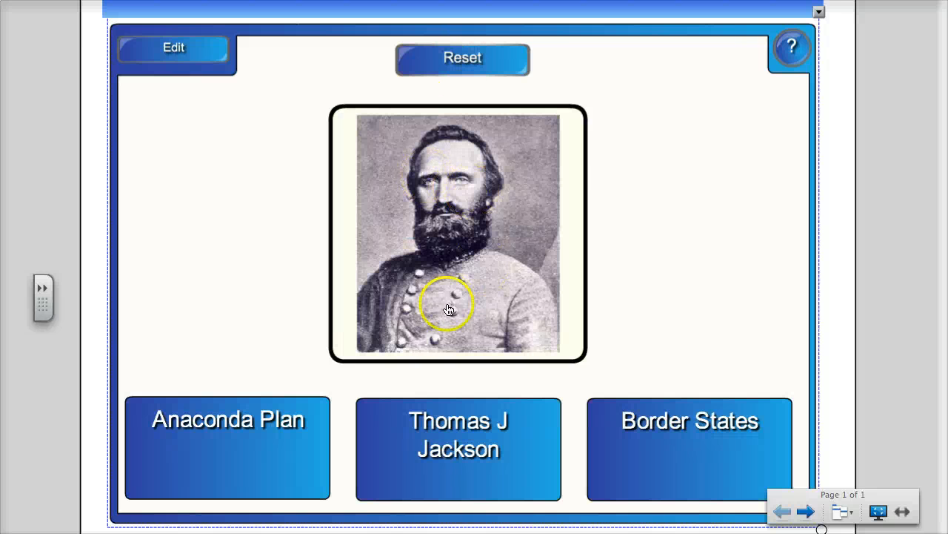
# Step: Play the quiz by matching its pictures to Thomas J Jackson, First Battle of Bull Run, Robert E. Lee and Border States
pyautogui.click(461, 423)
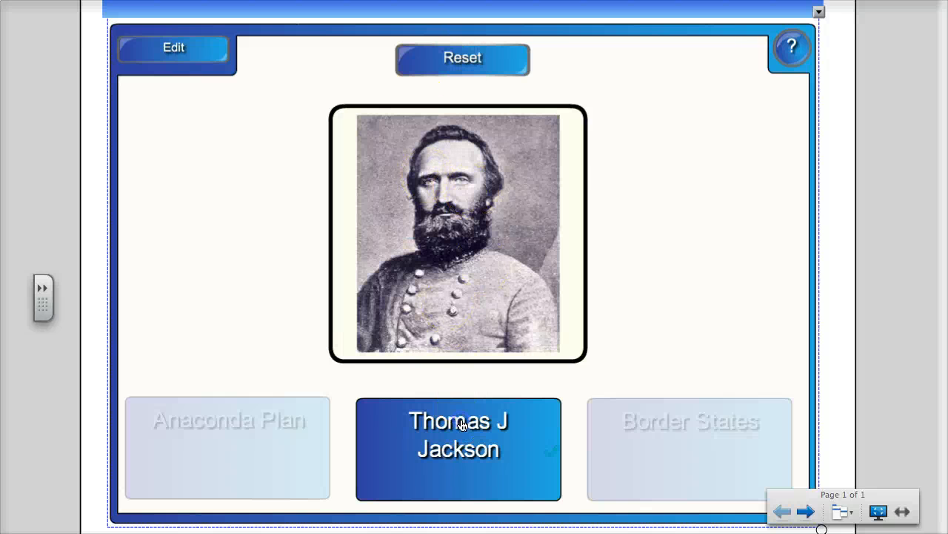
pyautogui.click(470, 312)
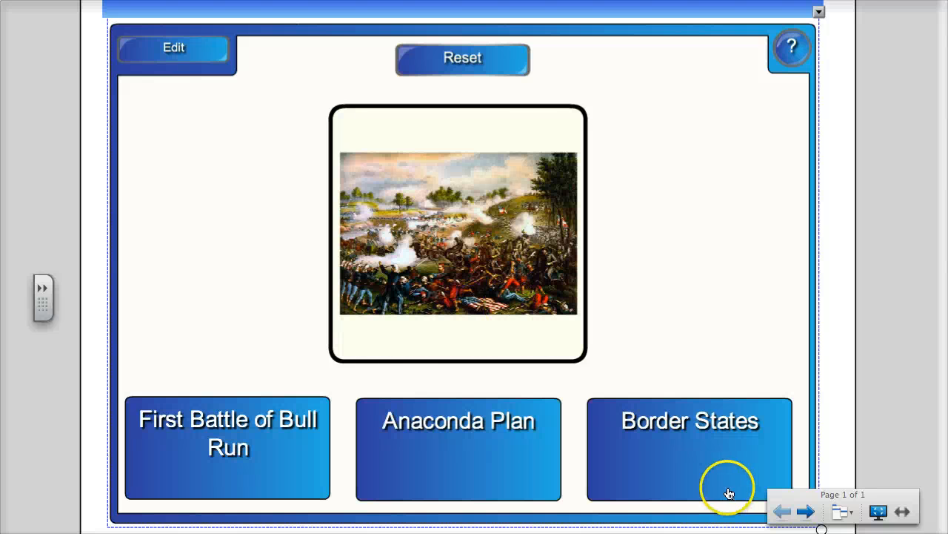
pyautogui.click(262, 450)
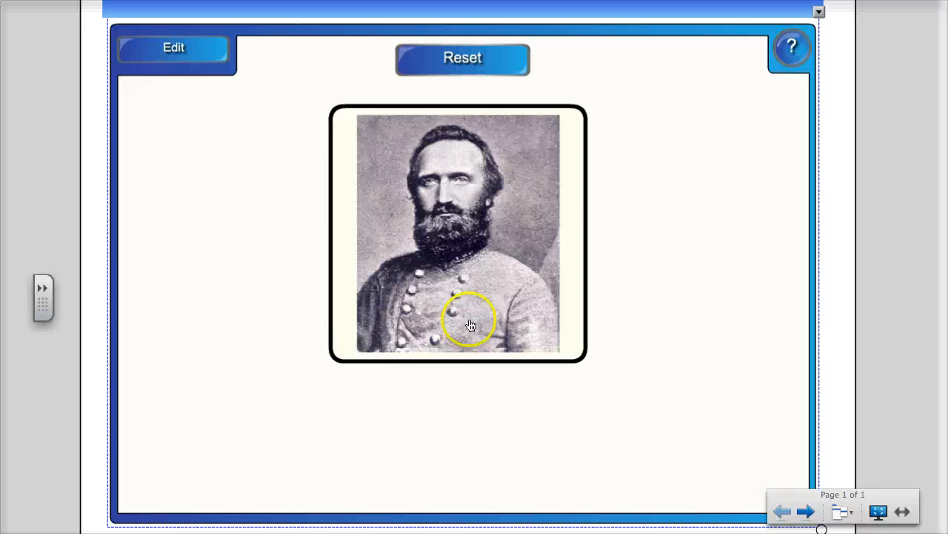
pyautogui.click(469, 324)
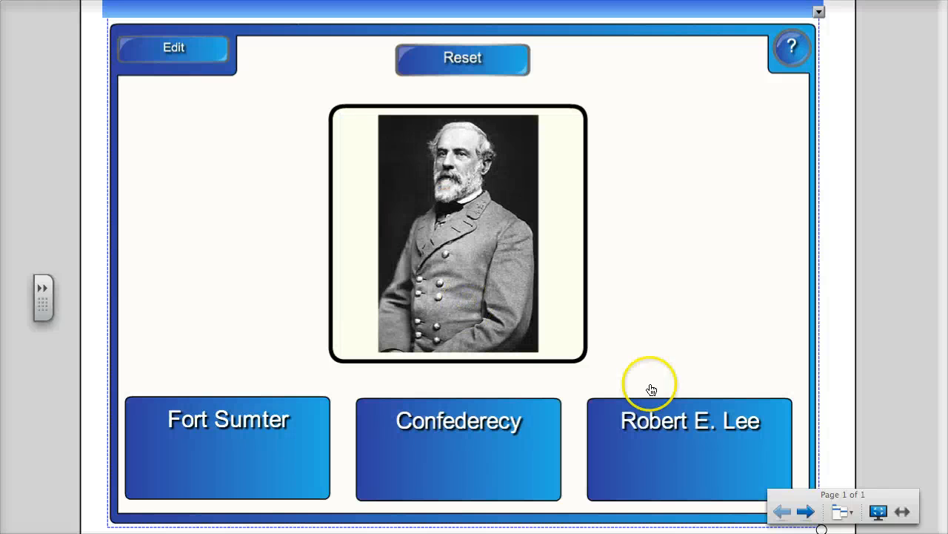
pyautogui.click(690, 439)
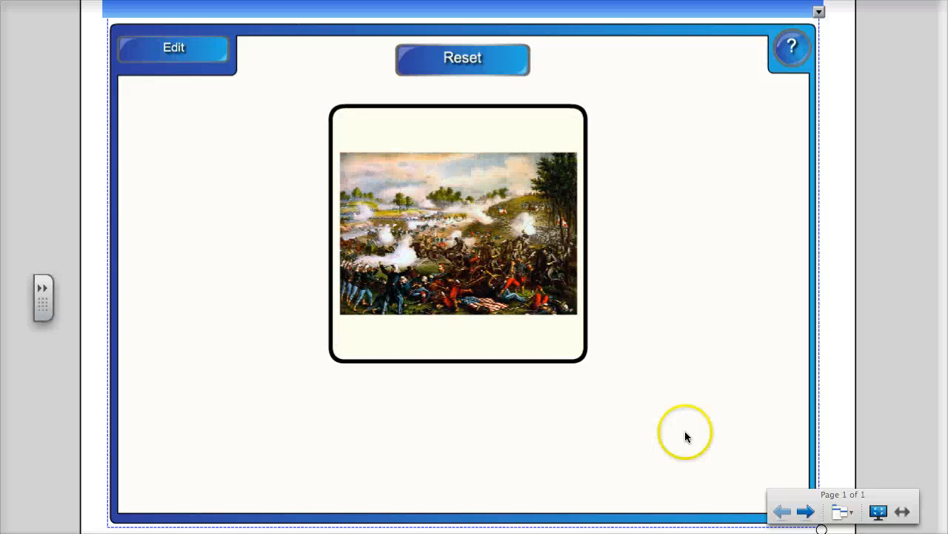
pyautogui.click(451, 404)
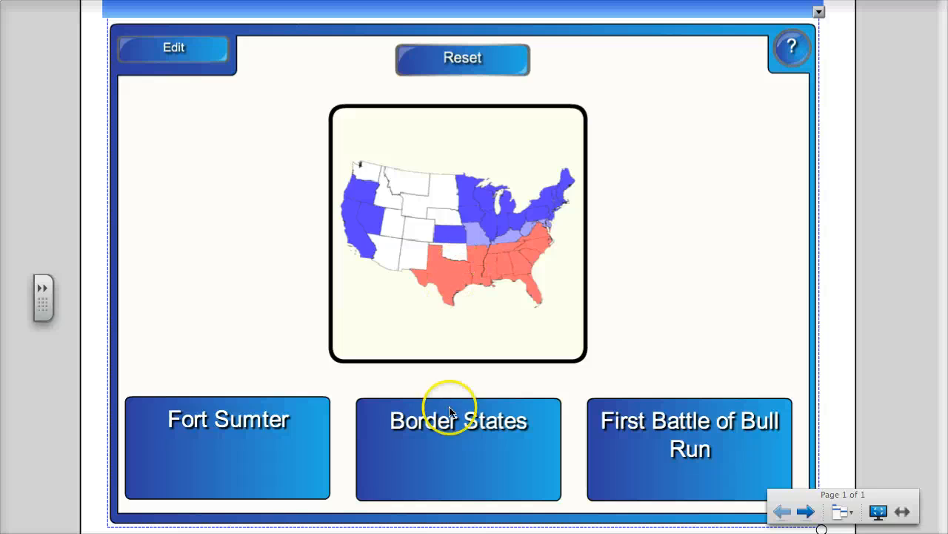
pyautogui.click(459, 312)
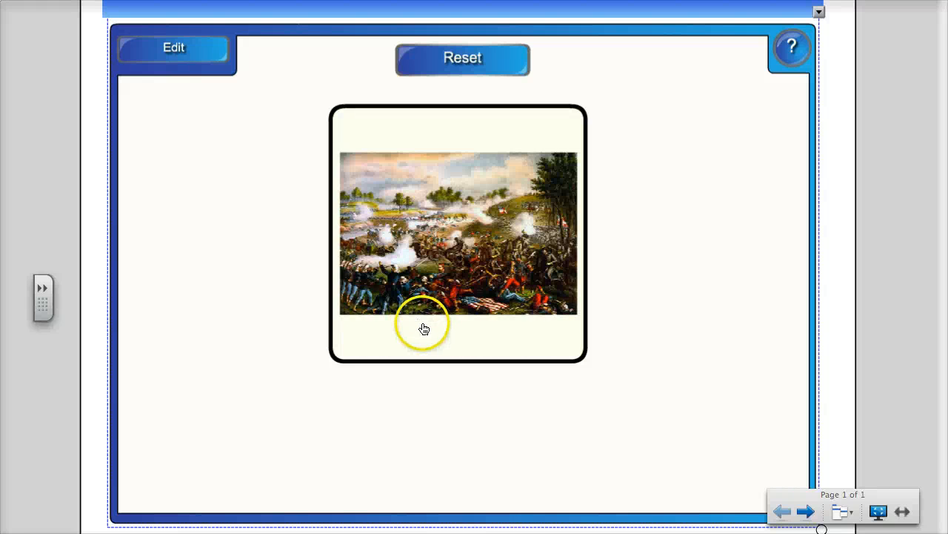
pyautogui.click(269, 421)
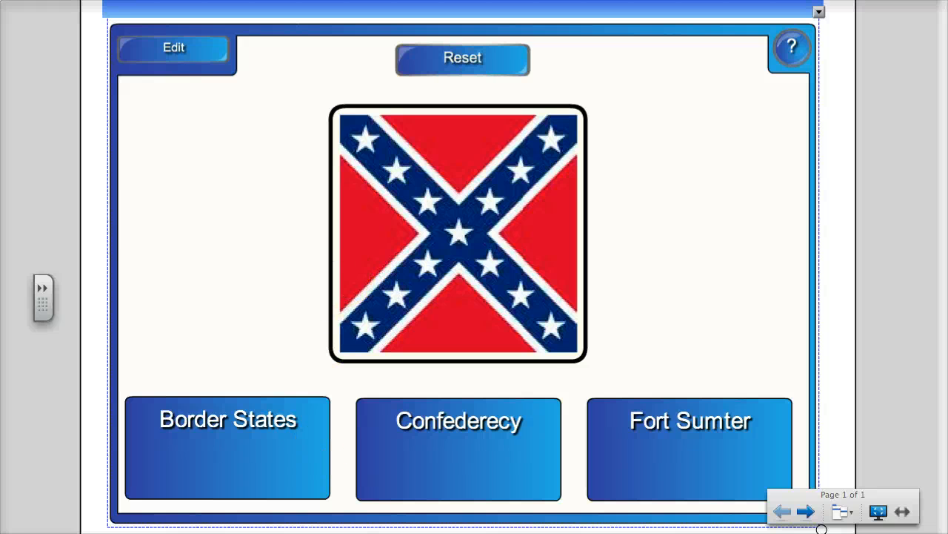
# Step: Exit the full-screen view and create a new blank Notebook file, aligning its window with the top of the desktop
pyautogui.click(880, 511)
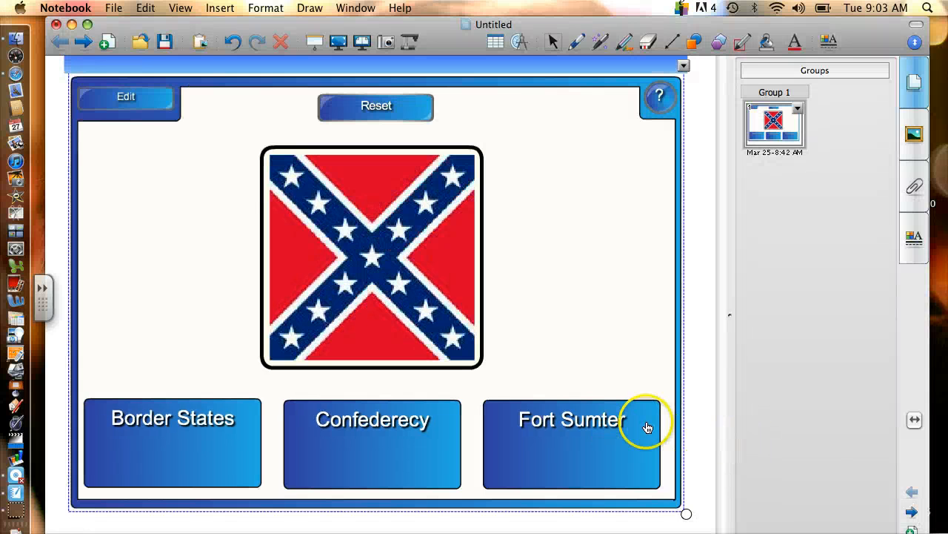
pyautogui.click(114, 9)
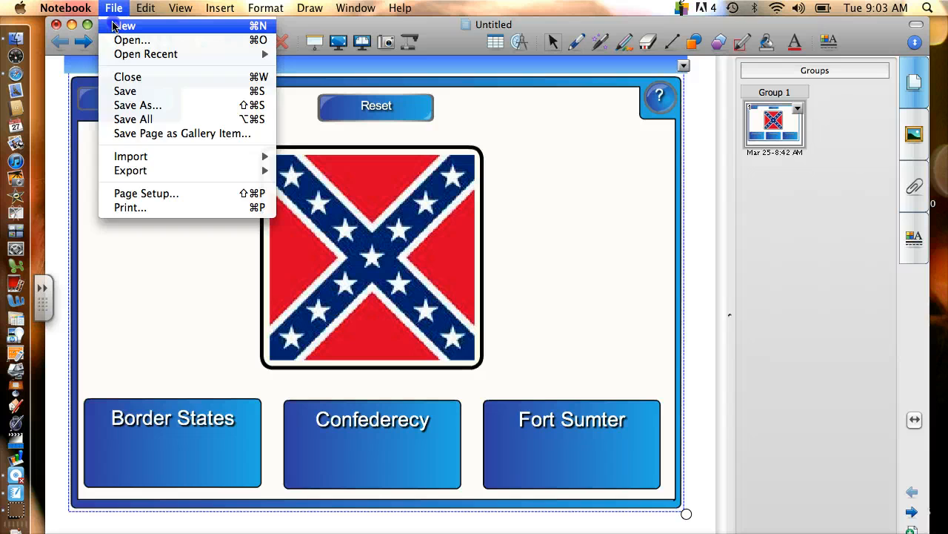
pyautogui.click(122, 26)
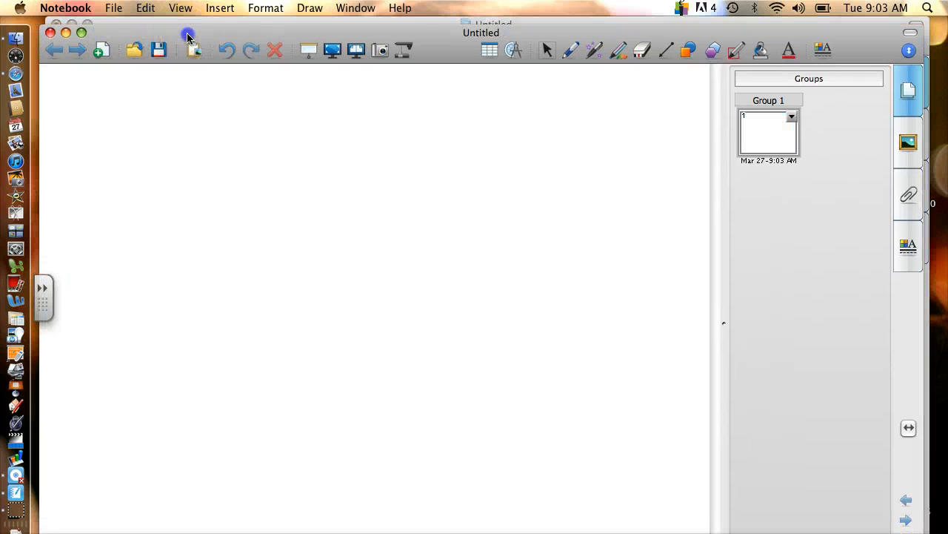
pyautogui.moveTo(188, 37); pyautogui.dragTo(189, 28)
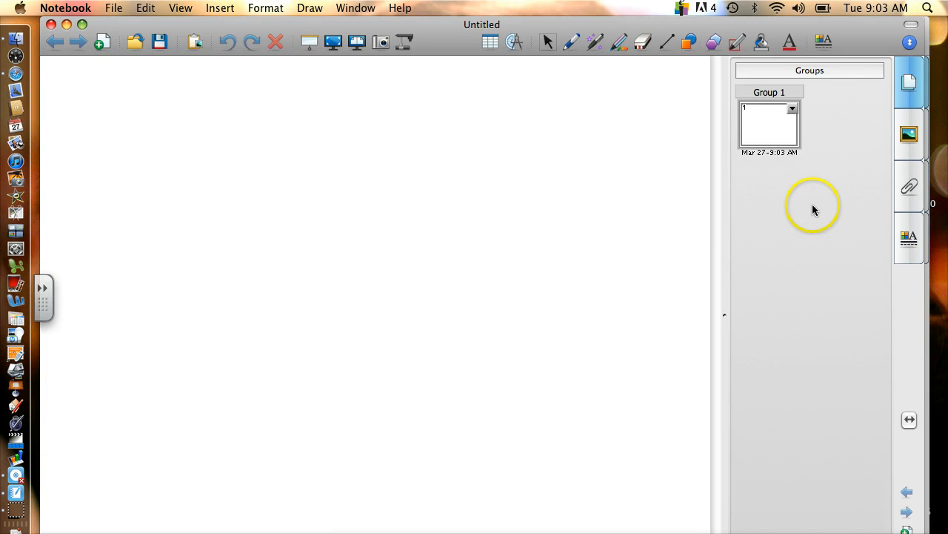
# Step: Search the Gallery for "image select" and expand the Interactive and Multimedia results
pyautogui.click(910, 136)
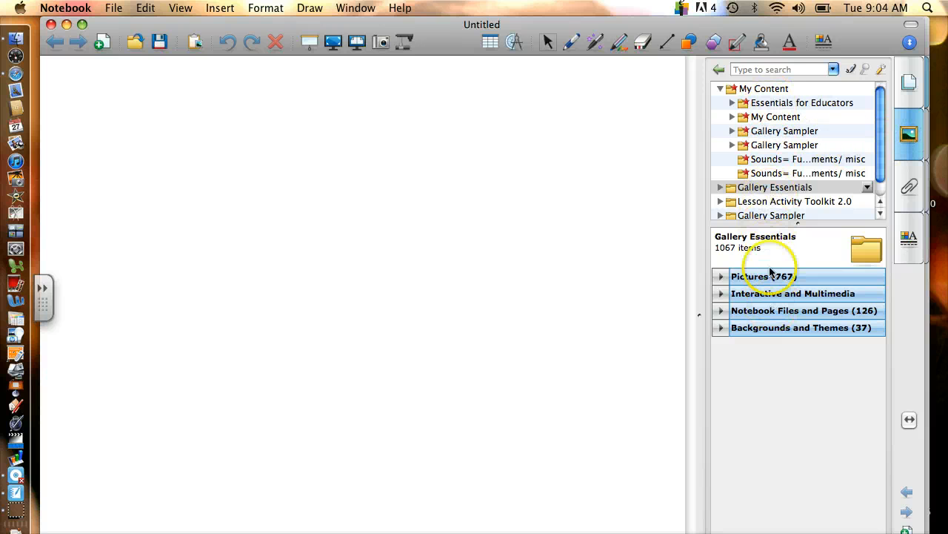
pyautogui.click(767, 70)
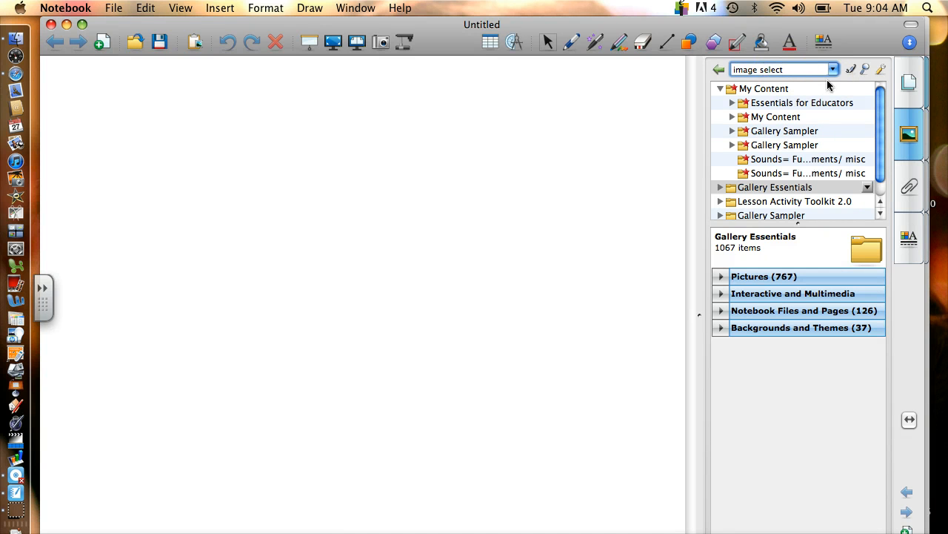
pyautogui.press('Return')
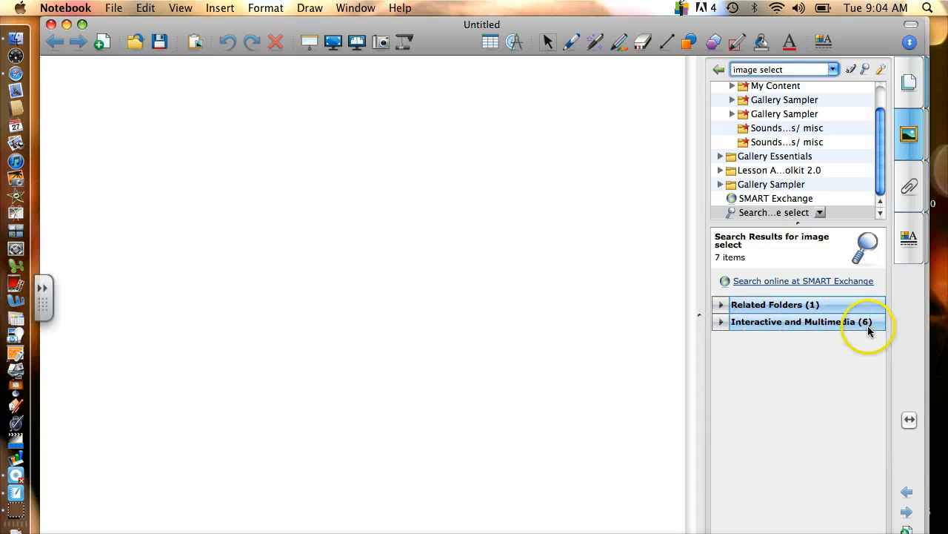
pyautogui.click(721, 330)
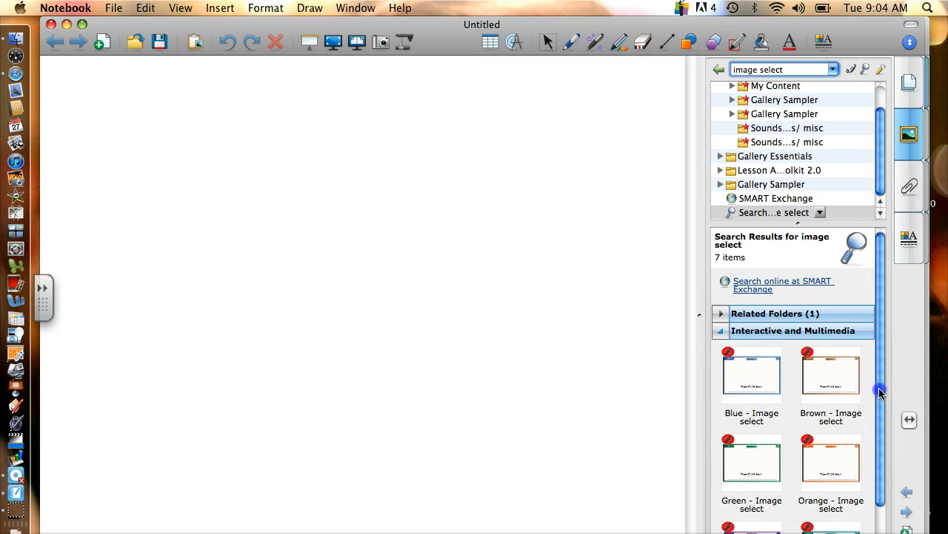
# Step: Place the "Brown - Image select" activity on the blank page
pyautogui.scroll(-3, 881, 393)
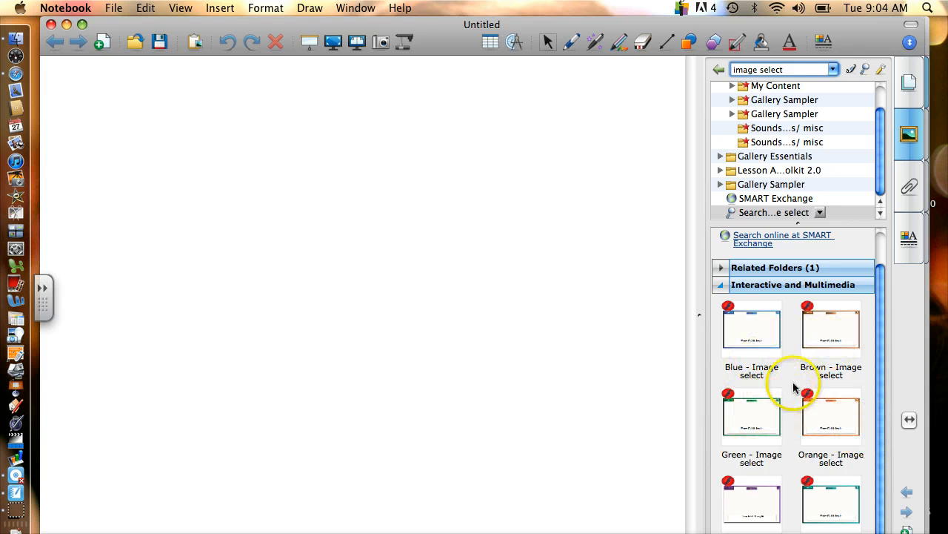
pyautogui.click(822, 341)
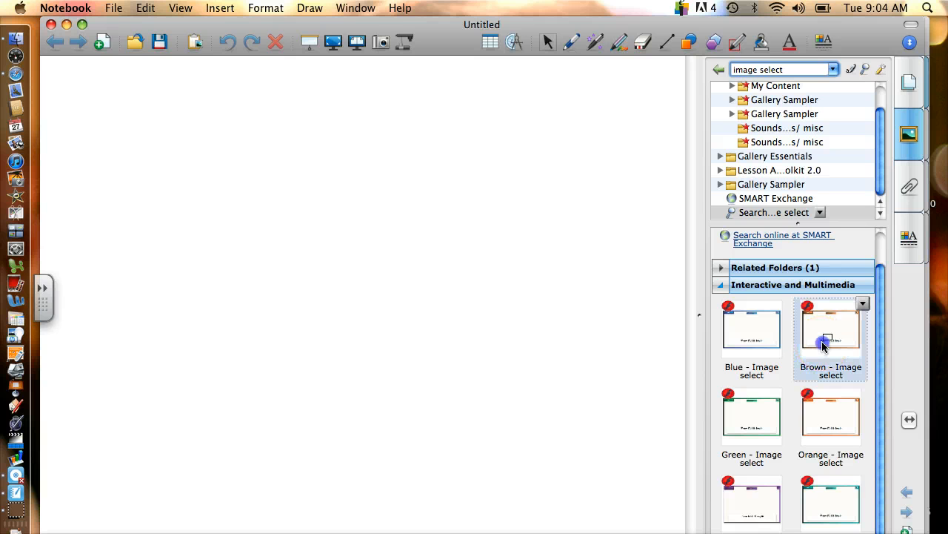
pyautogui.moveTo(696, 363); pyautogui.dragTo(380, 286)
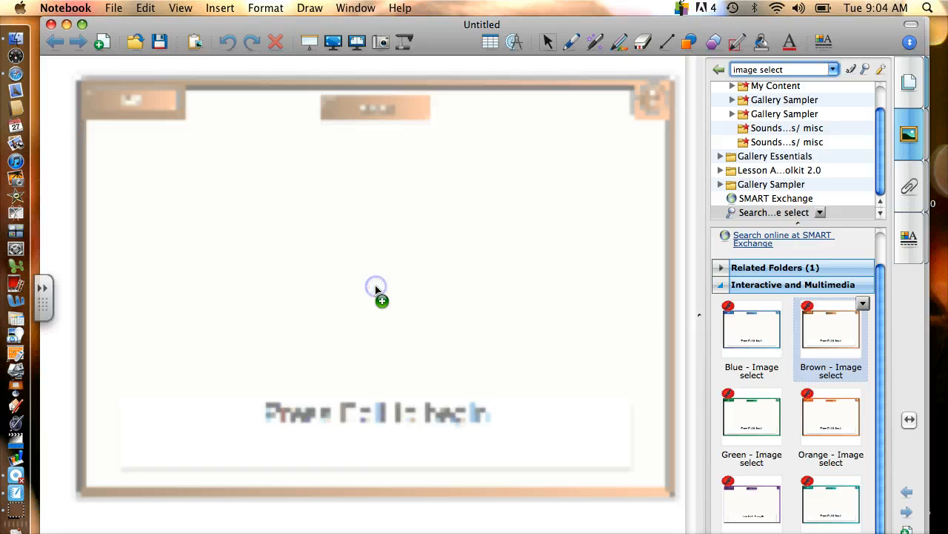
pyautogui.moveTo(376, 291); pyautogui.dragTo(376, 291)
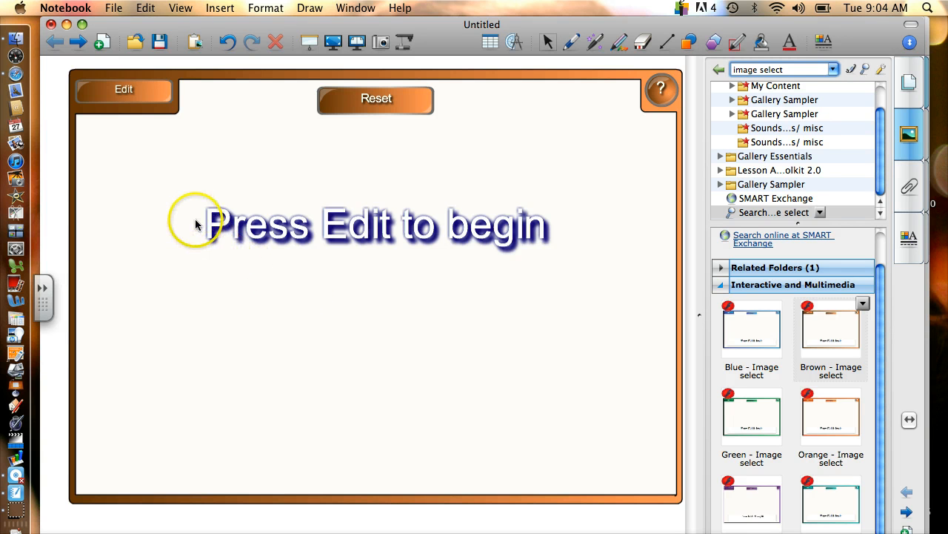
# Step: Open the image select activity for editing and set its number of images to 4
pyautogui.click(125, 92)
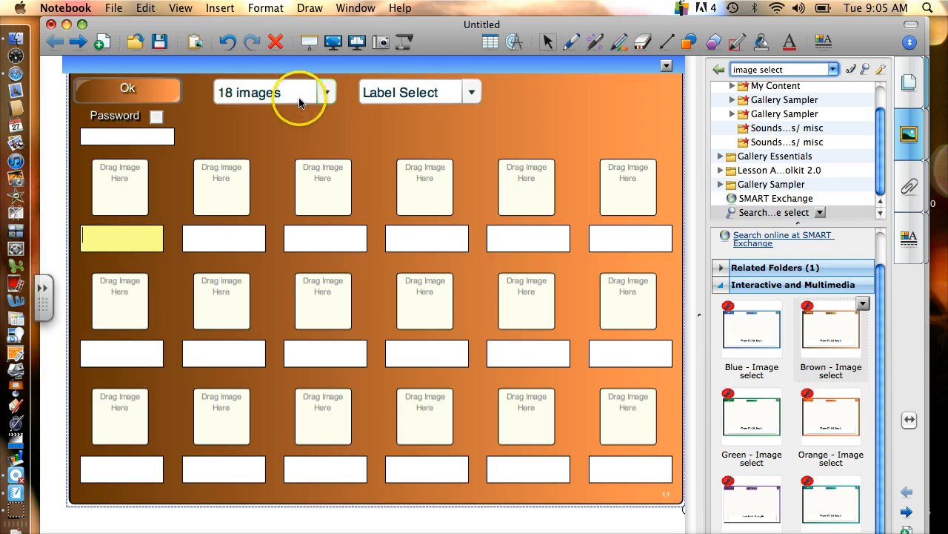
pyautogui.click(324, 93)
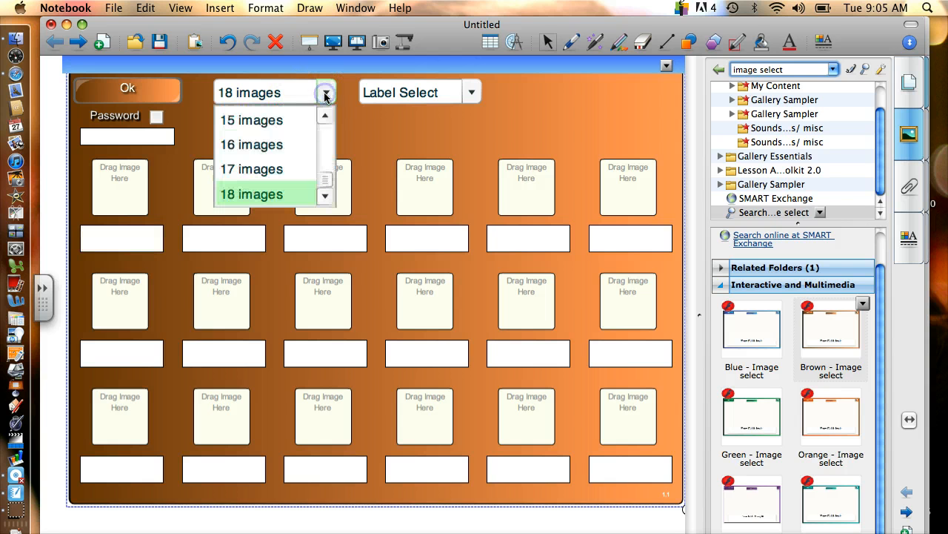
pyautogui.moveTo(326, 179); pyautogui.dragTo(322, 125)
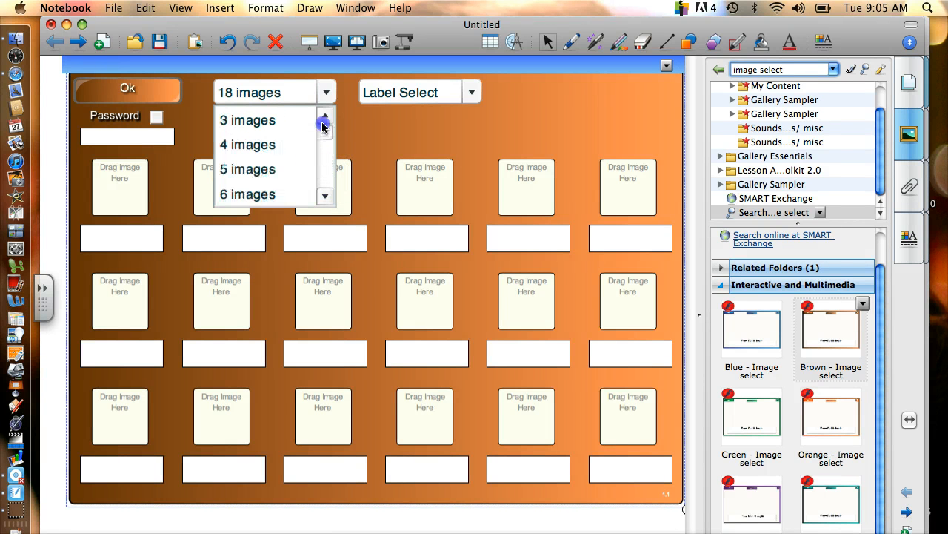
pyautogui.click(268, 130)
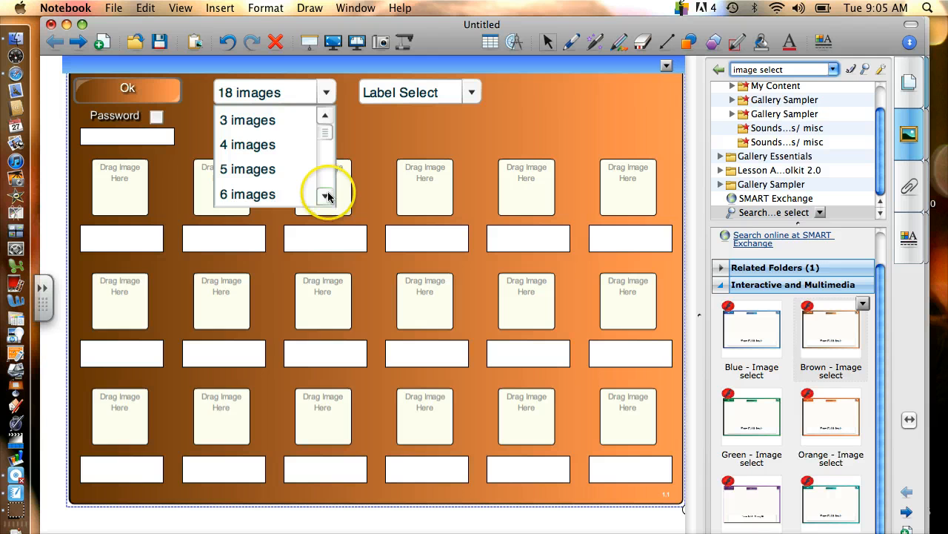
pyautogui.click(263, 146)
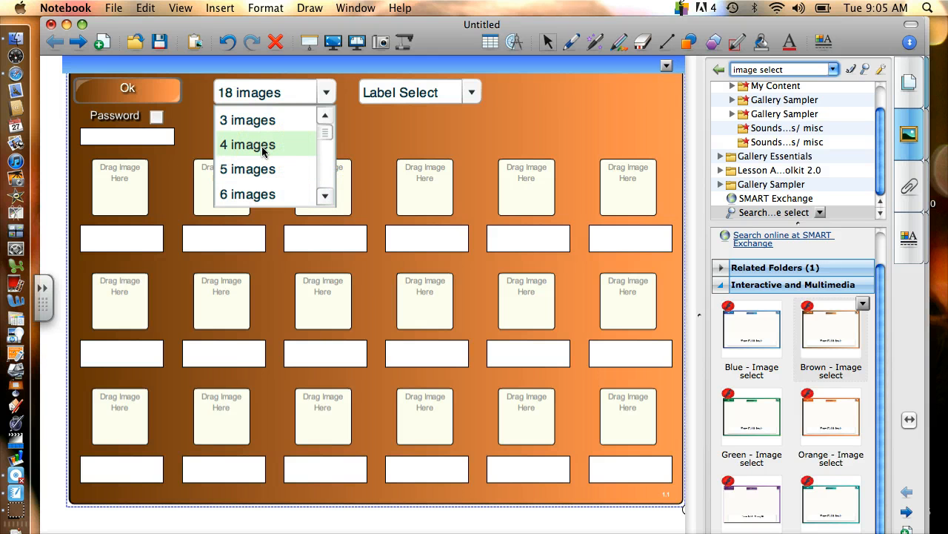
pyautogui.click(262, 146)
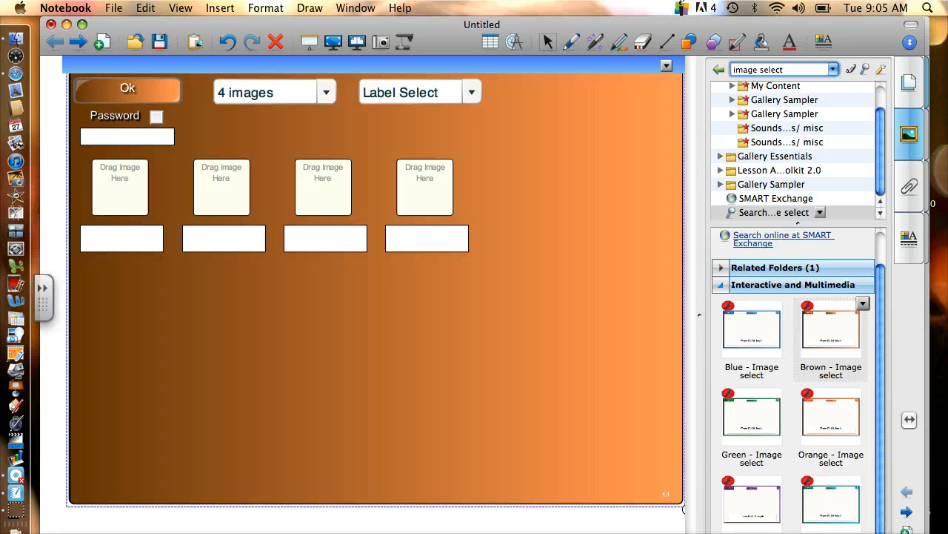
# Step: Label the first three images "Robert E. Lee", "Anaconda Plan" and "Thomas J Jackson"
pyautogui.click(113, 237)
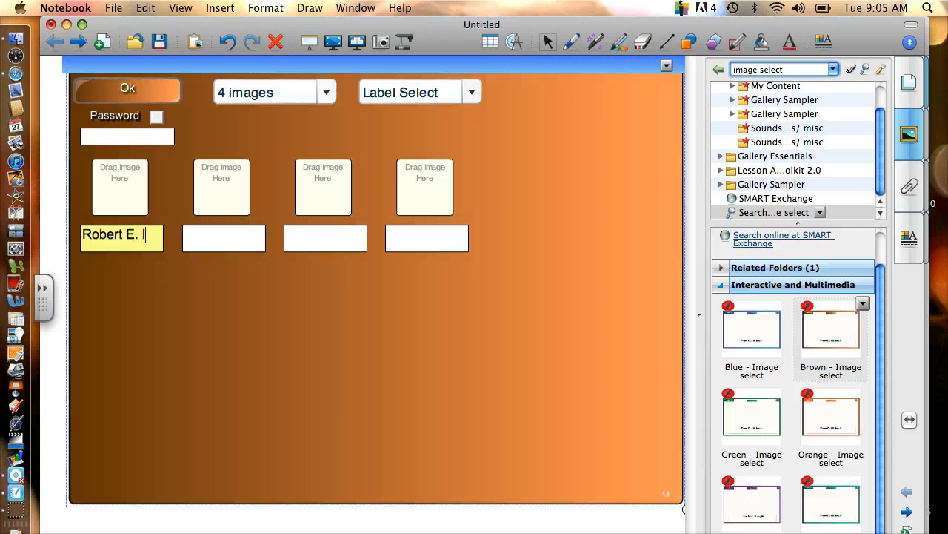
pyautogui.click(151, 236)
pyautogui.click(187, 237)
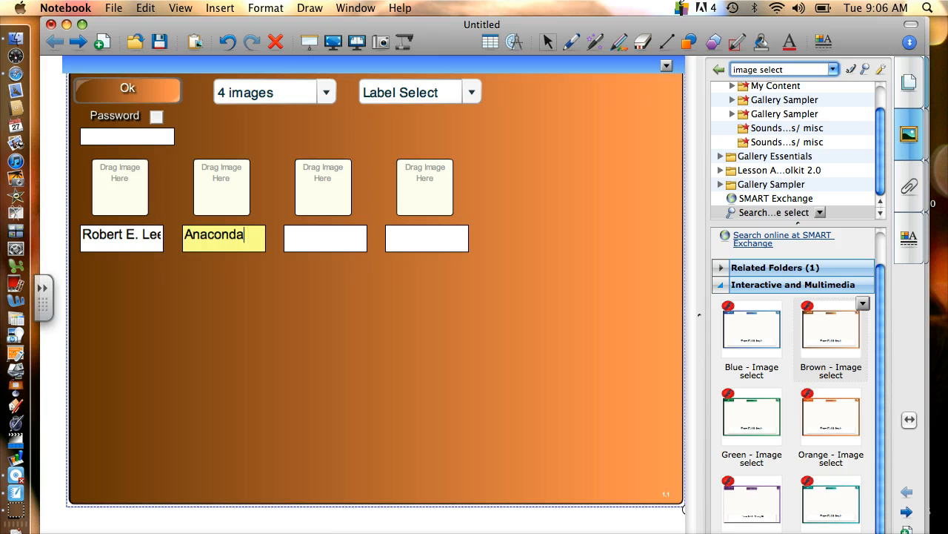
pyautogui.write('lan')
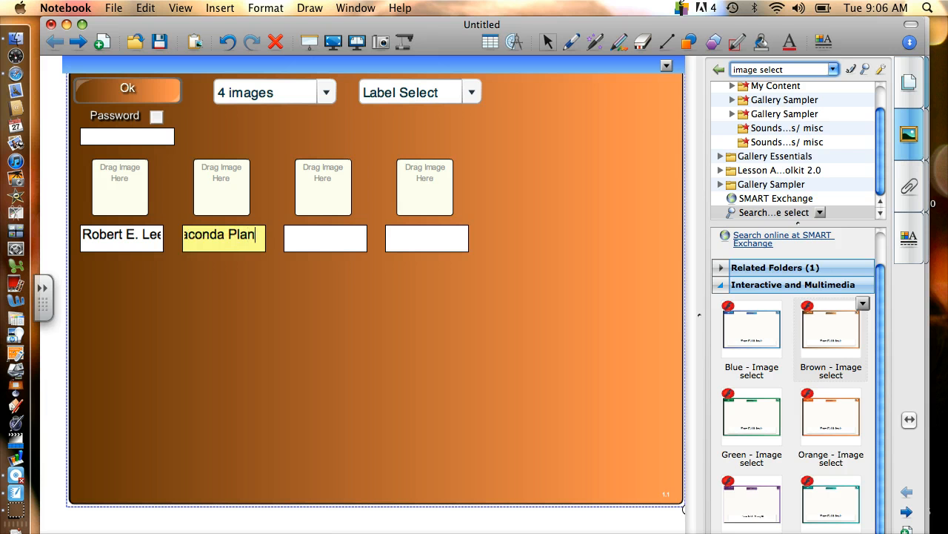
pyautogui.click(305, 234)
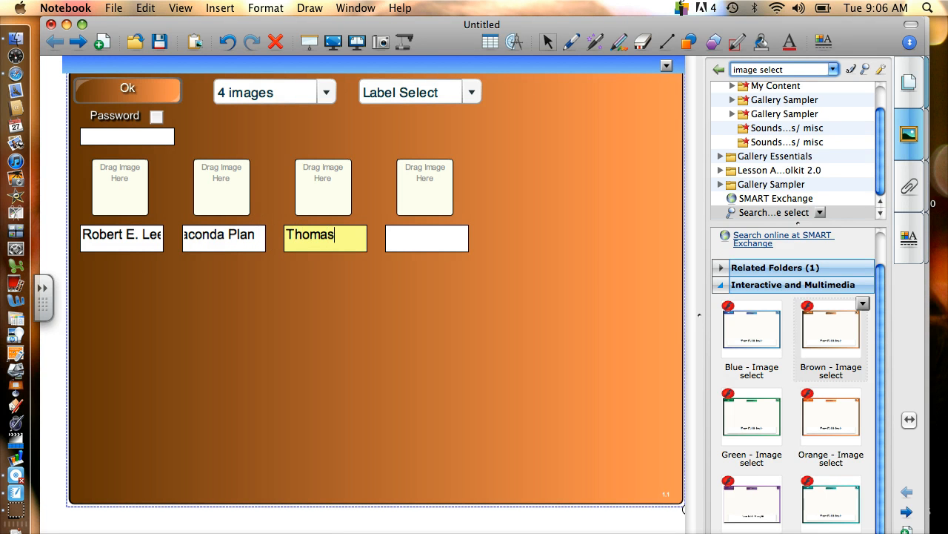
pyautogui.write('Thomas J Jackson')
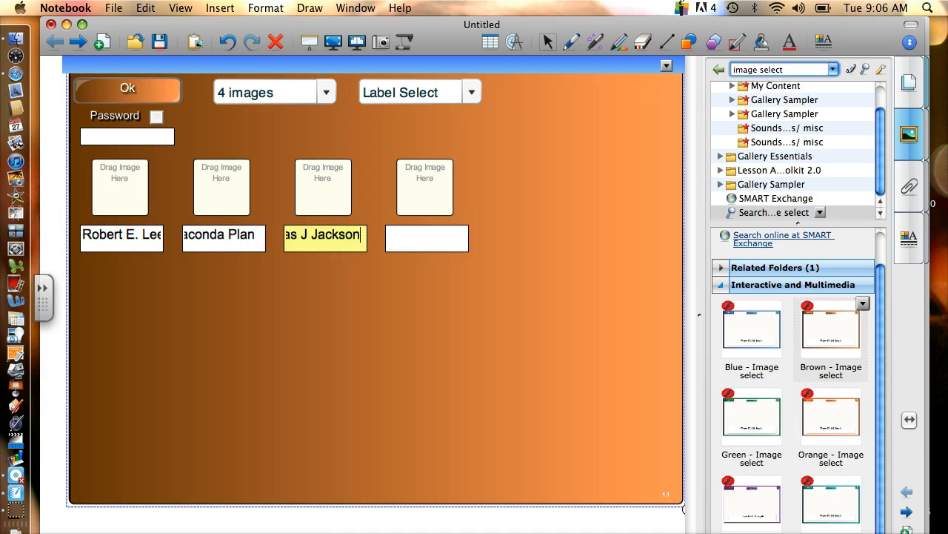
# Step: Label the fourth image "Battle of Bull Run"
pyautogui.click(393, 237)
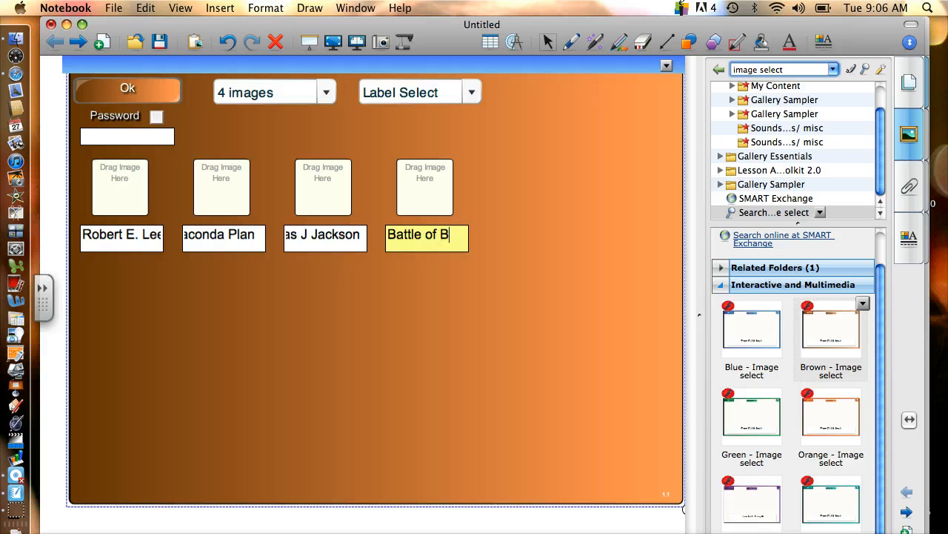
pyautogui.write('Battle of Bull ')
pyautogui.write('R')
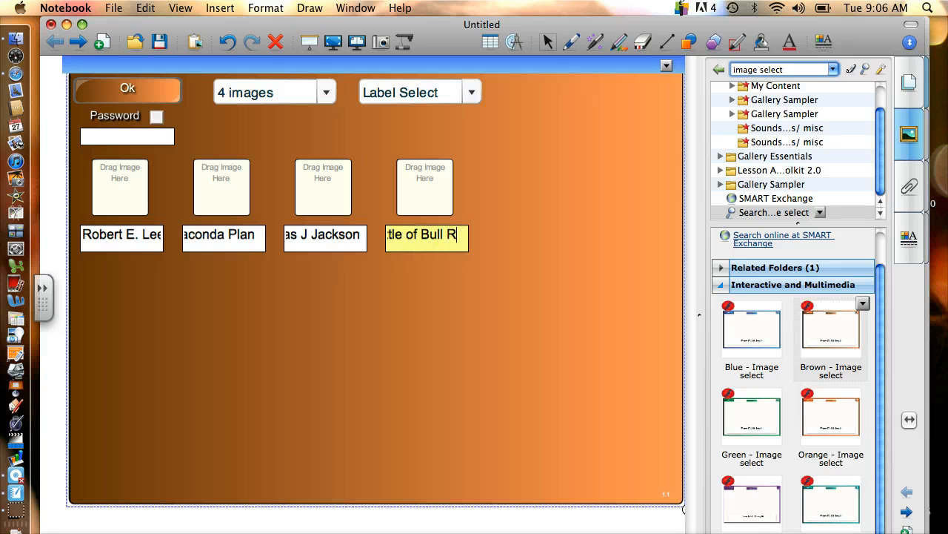
pyautogui.write('un')
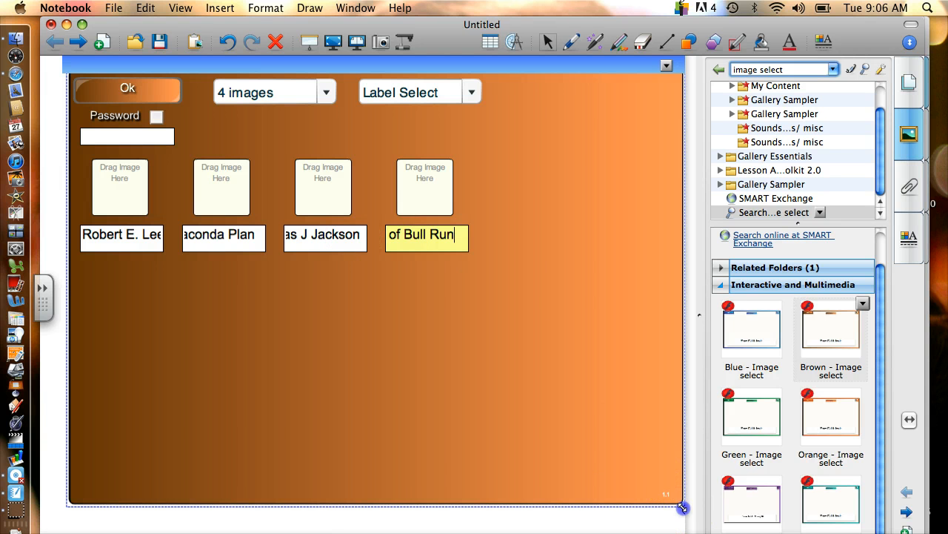
# Step: Shrink the image select activity to free space on the page and clear the fourth image's label
pyautogui.moveTo(682, 508); pyautogui.dragTo(527, 393)
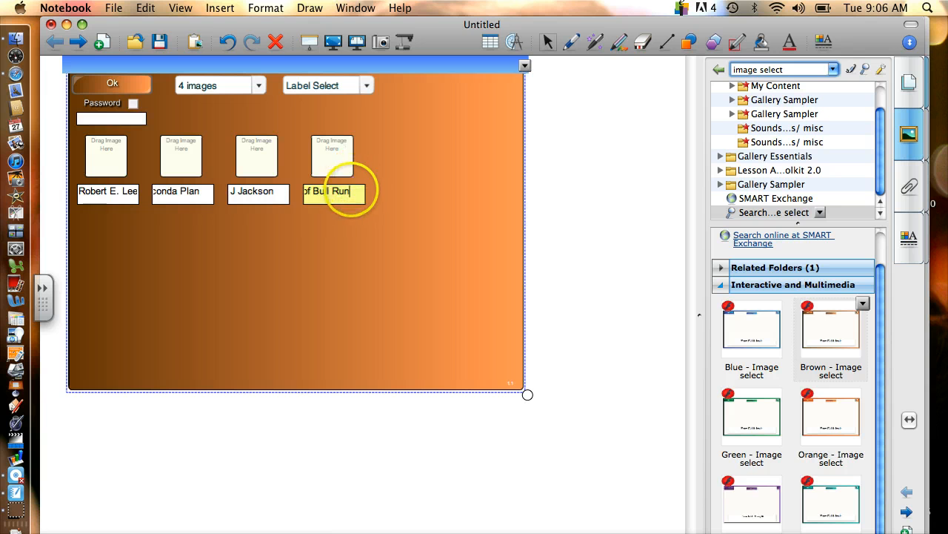
pyautogui.moveTo(350, 191); pyautogui.dragTo(276, 191)
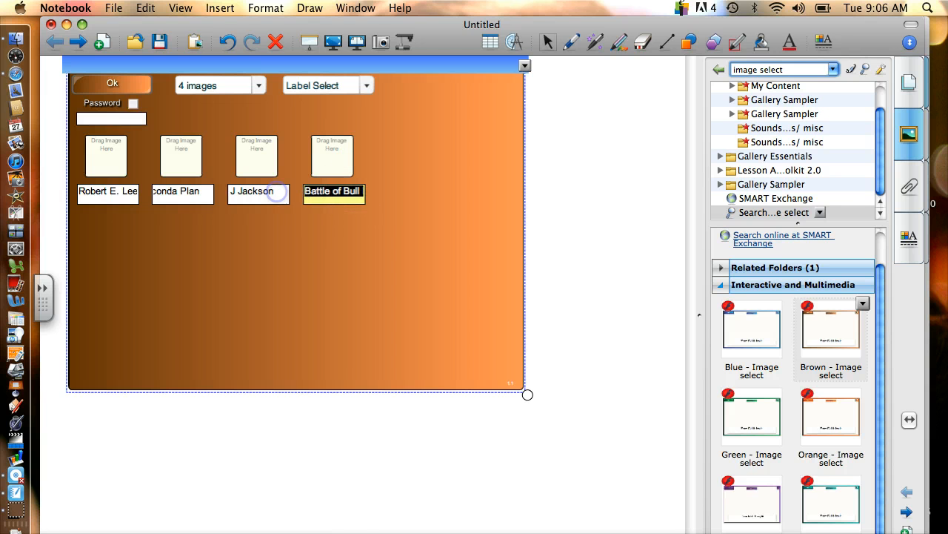
pyautogui.press('BackSpace')
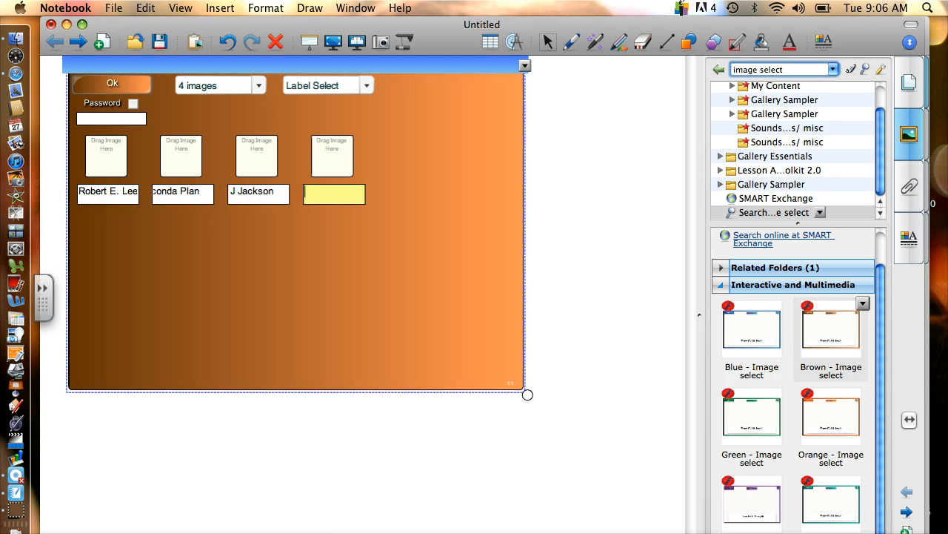
pyautogui.click(348, 458)
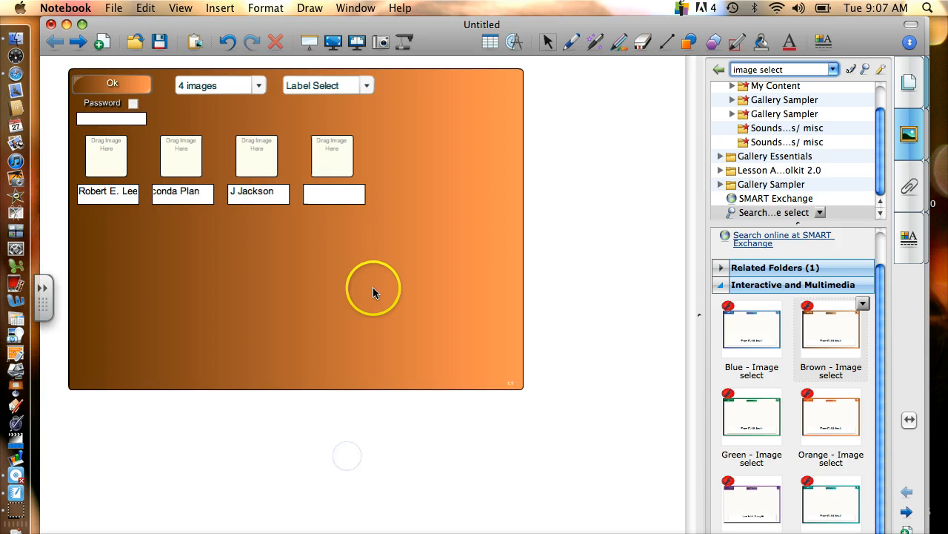
# Step: Create an Arial 24 text object reading "Bull Run" below the activity and place it in the fourth image's label
pyautogui.click(790, 46)
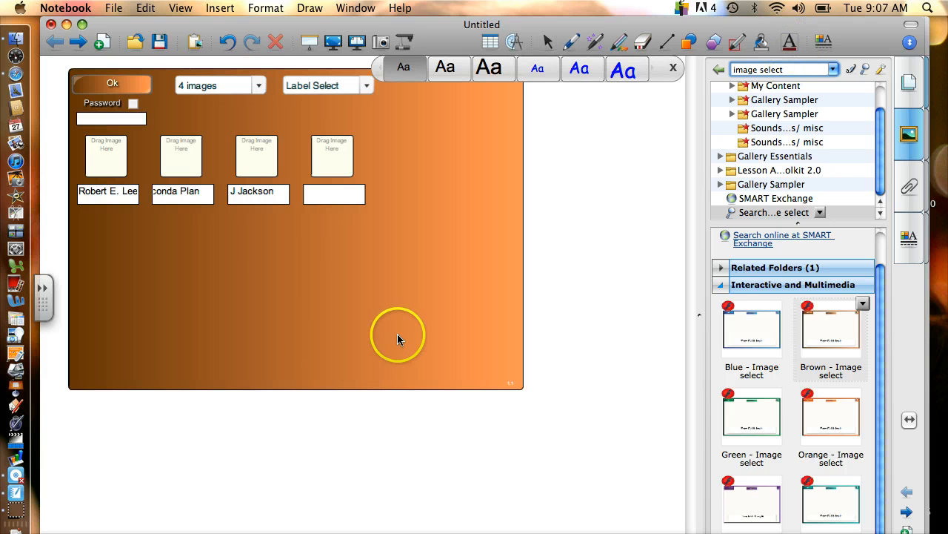
pyautogui.click(455, 68)
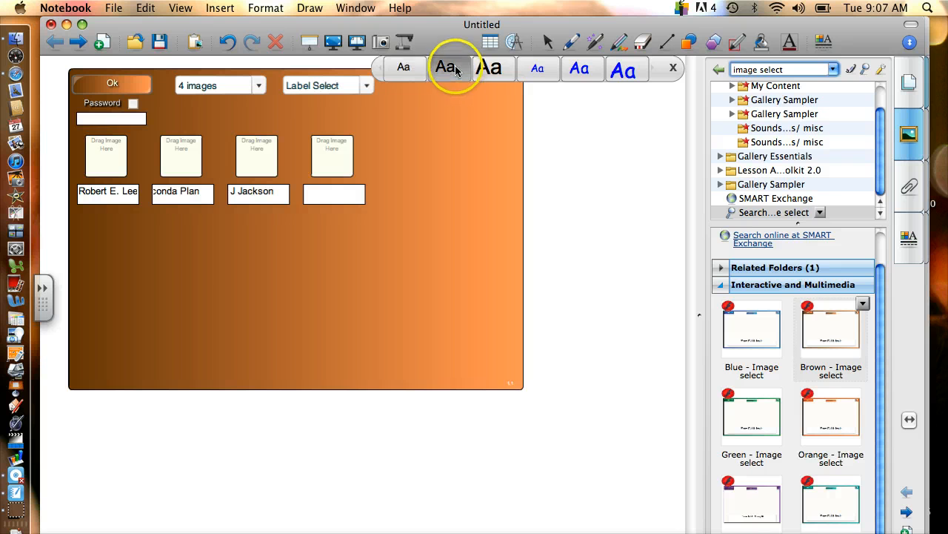
pyautogui.click(269, 412)
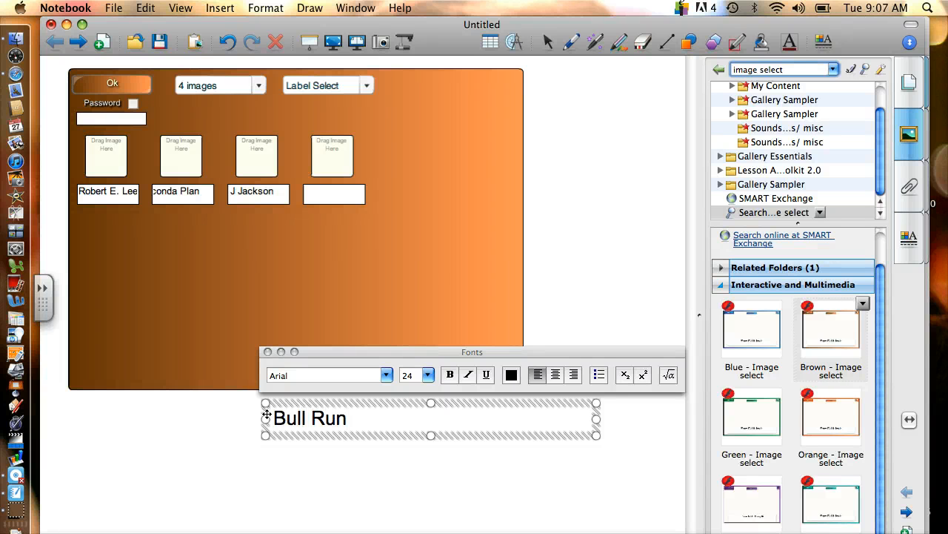
pyautogui.click(333, 445)
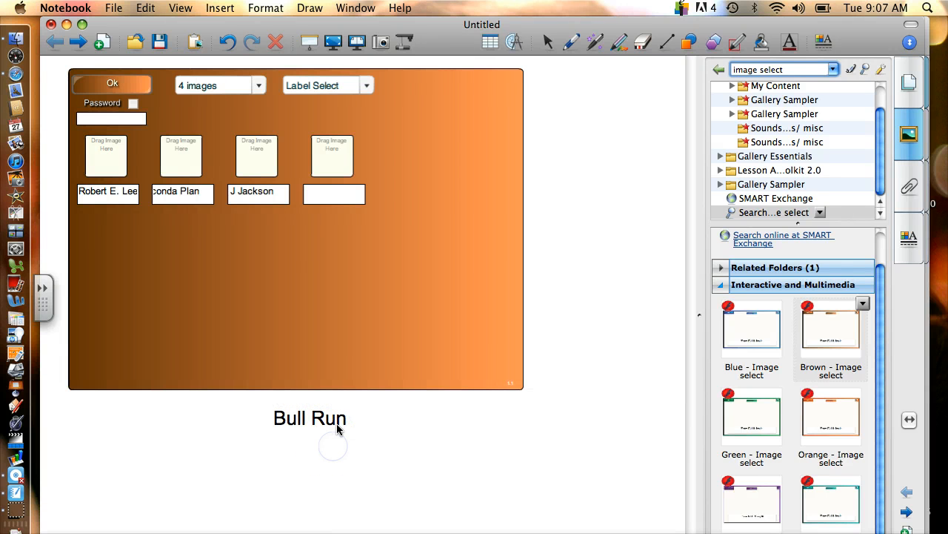
pyautogui.click(328, 421)
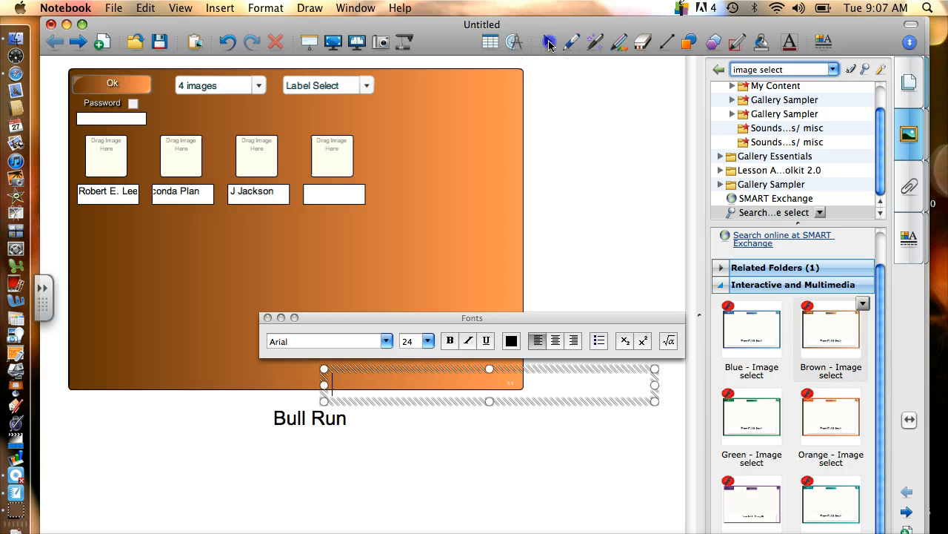
pyautogui.click(548, 42)
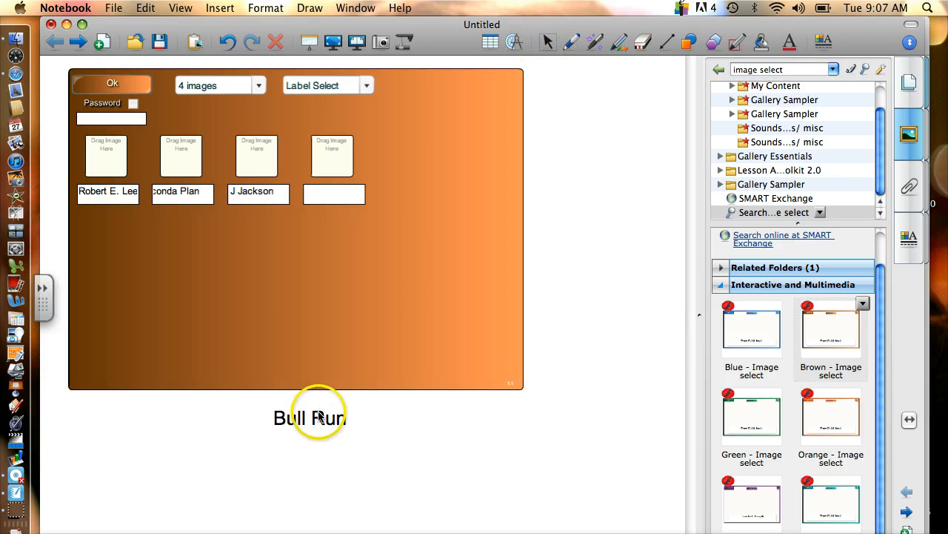
pyautogui.moveTo(318, 414); pyautogui.dragTo(344, 188)
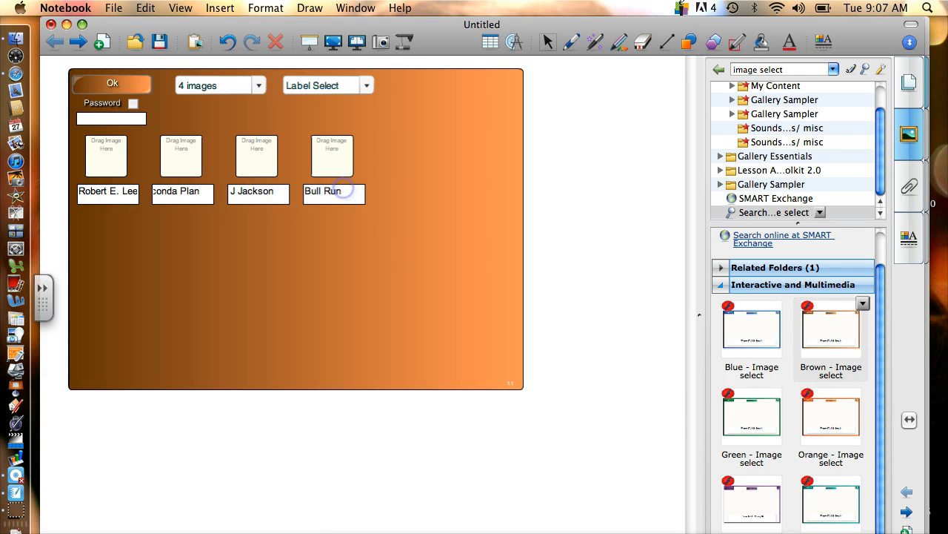
pyautogui.click(422, 448)
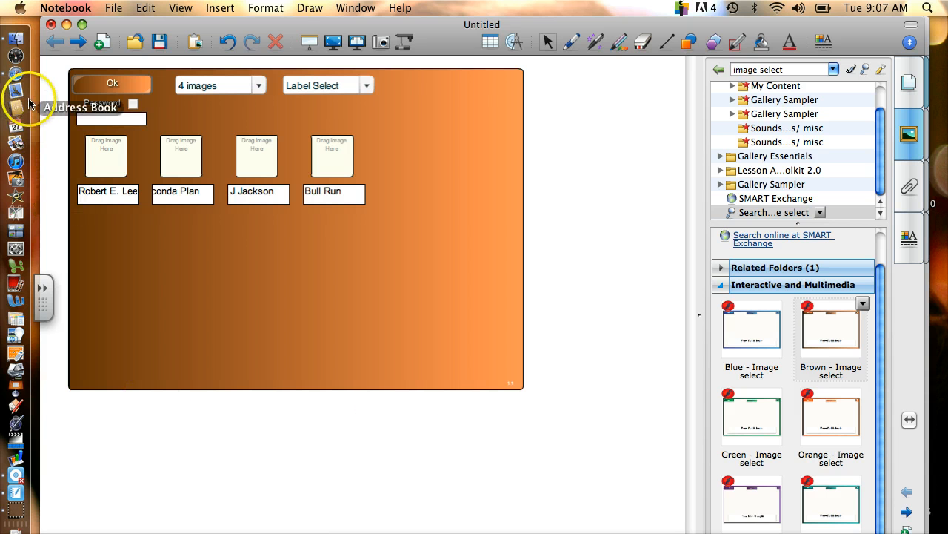
# Step: Switch to Safari and search Google Images for "bull run"
pyautogui.click(16, 73)
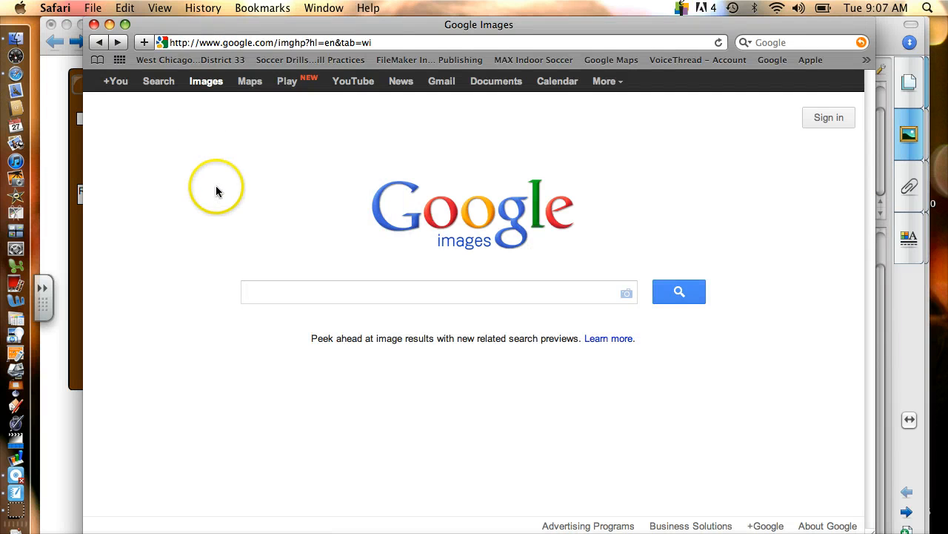
pyautogui.click(283, 292)
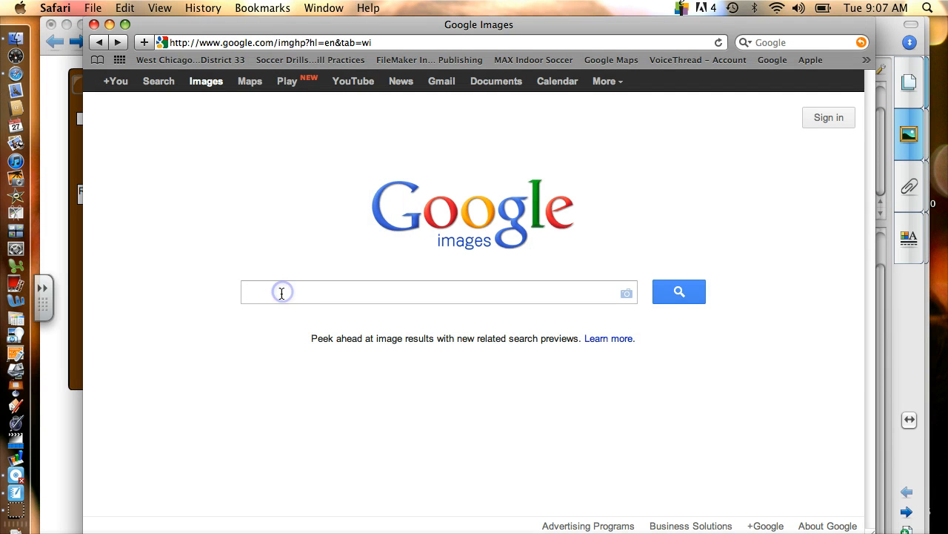
pyautogui.write('bul')
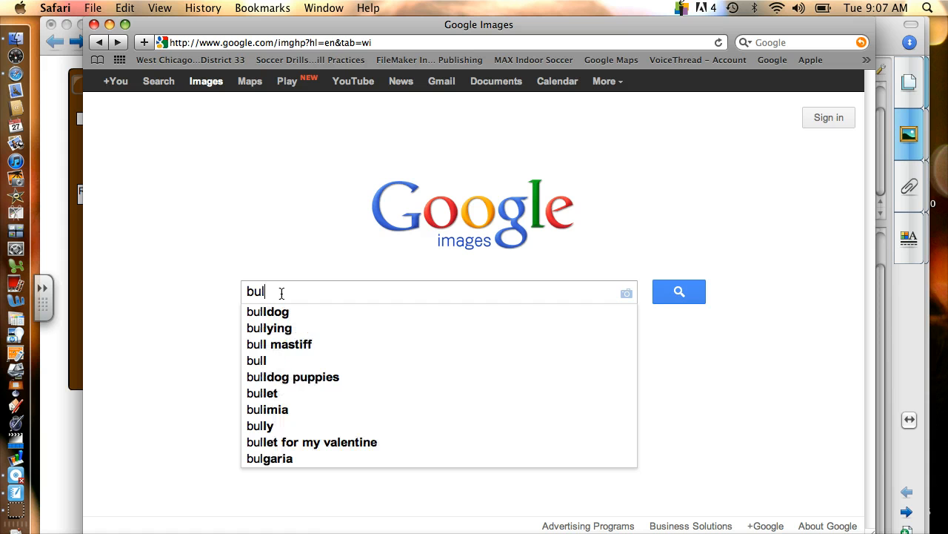
pyautogui.write('l run')
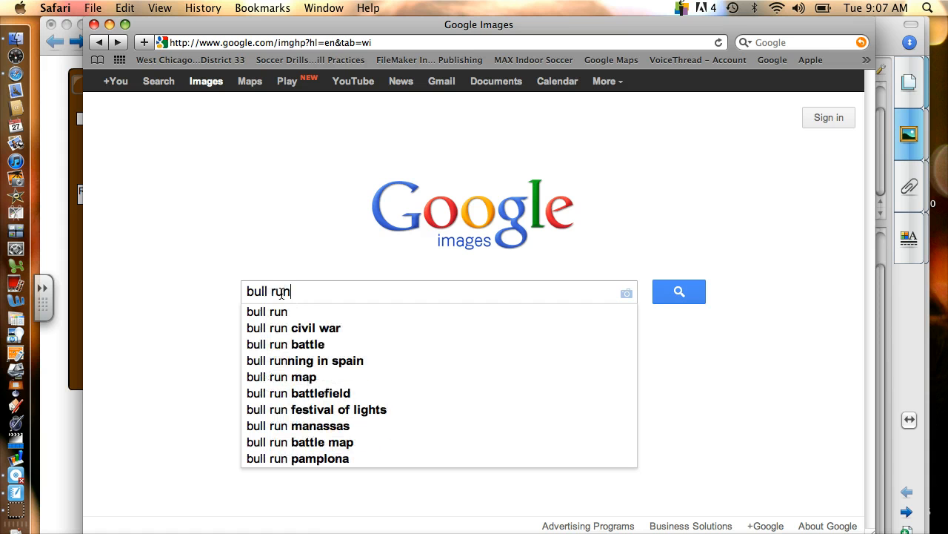
pyautogui.press('Return')
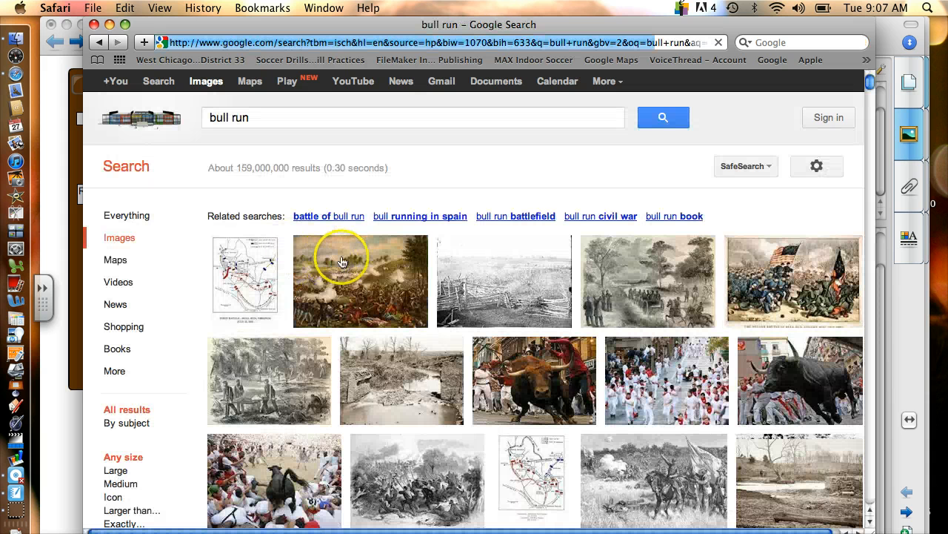
# Step: Open the colour painting of the Battle of Bull Run and bring it from the browser onto the Notebook page
pyautogui.click(341, 281)
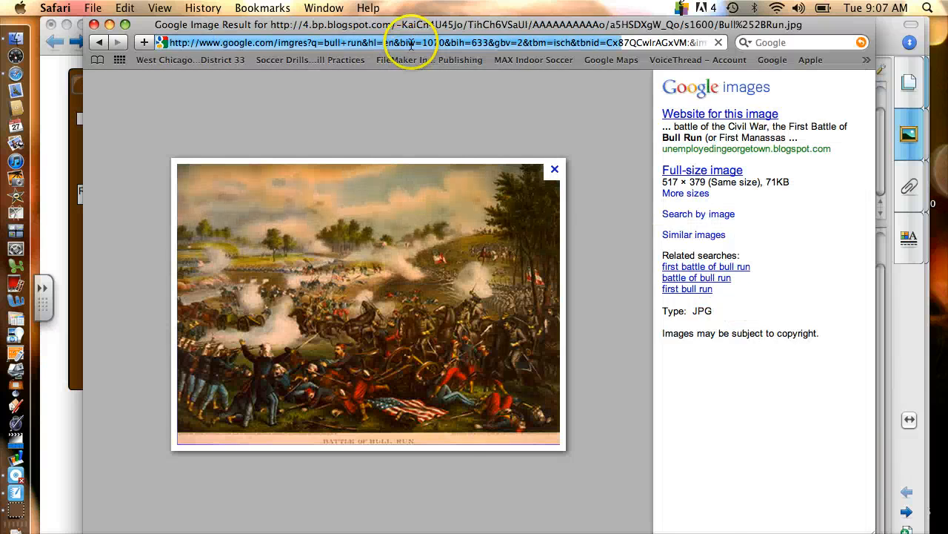
pyautogui.moveTo(415, 28); pyautogui.dragTo(624, 28)
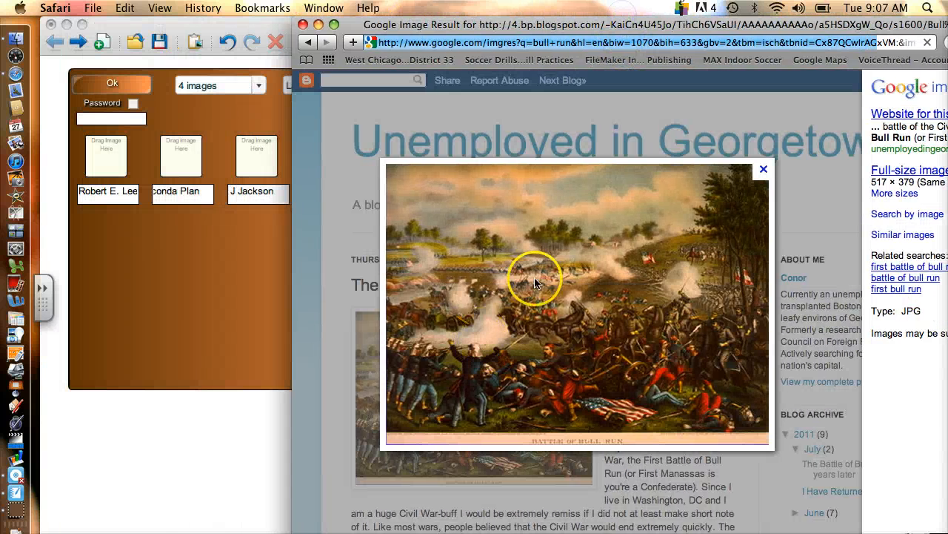
pyautogui.moveTo(539, 278)
pyautogui.mouseDown()
pyautogui.moveTo(254, 392)
pyautogui.moveTo(221, 419)
pyautogui.mouseUp()
pyautogui.click(221, 420)
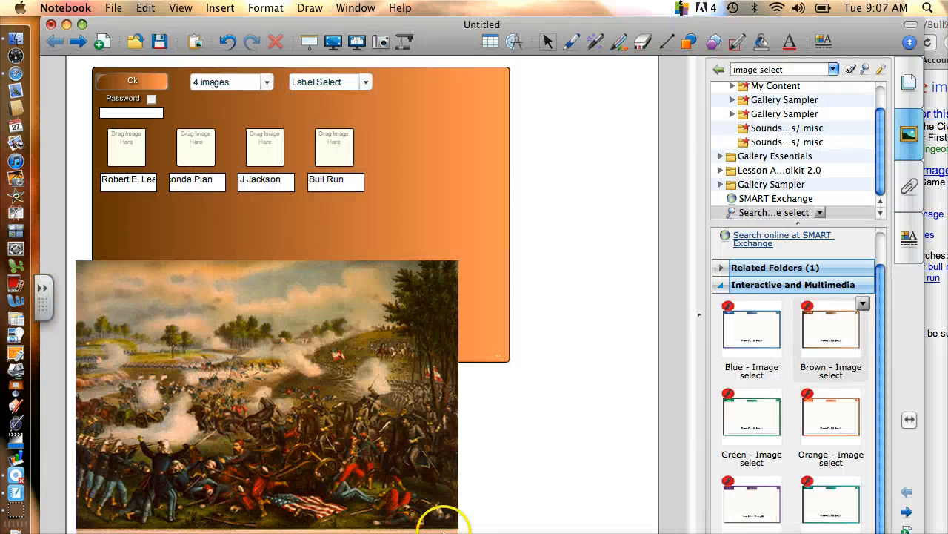
# Step: Shrink the battle painting to a thumbnail and place it in the image slot above the Bull Run label
pyautogui.click(424, 463)
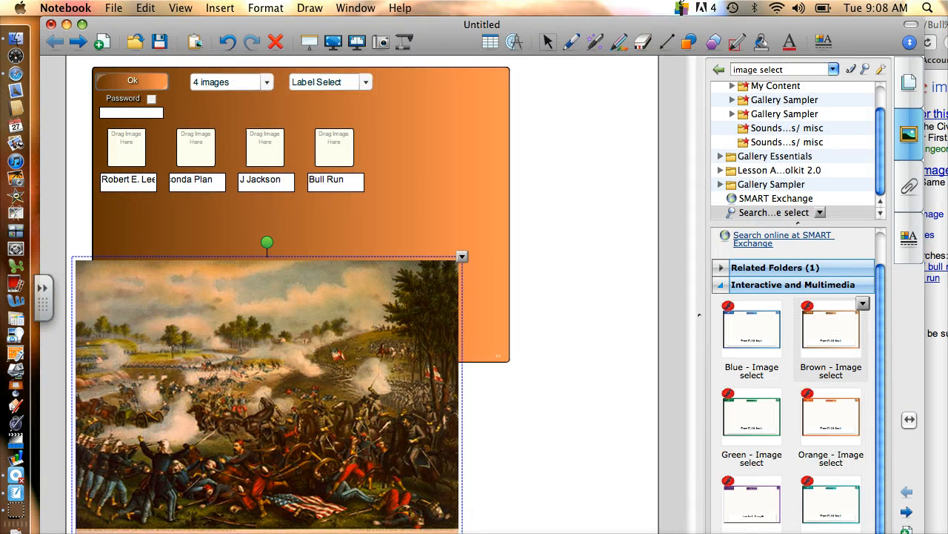
pyautogui.moveTo(464, 533); pyautogui.dragTo(172, 329)
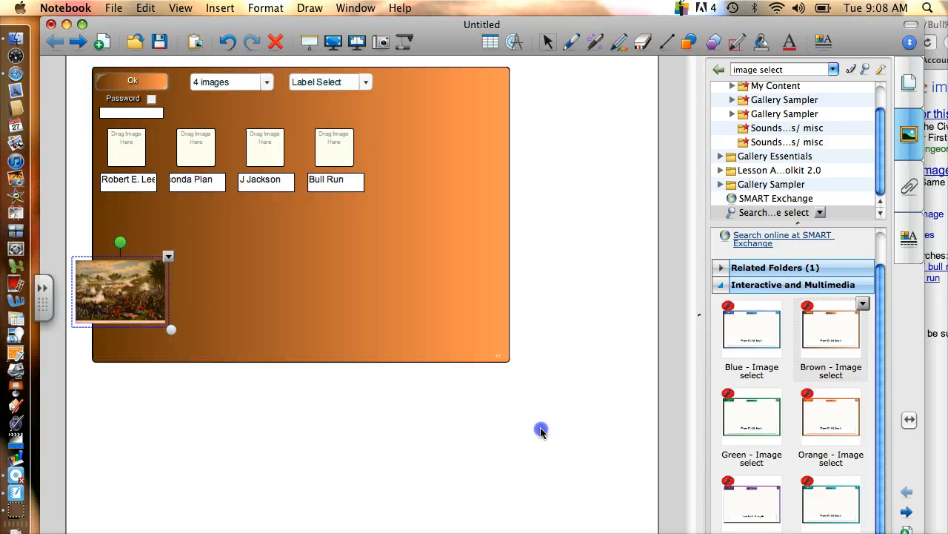
pyautogui.moveTo(541, 430); pyautogui.dragTo(546, 418)
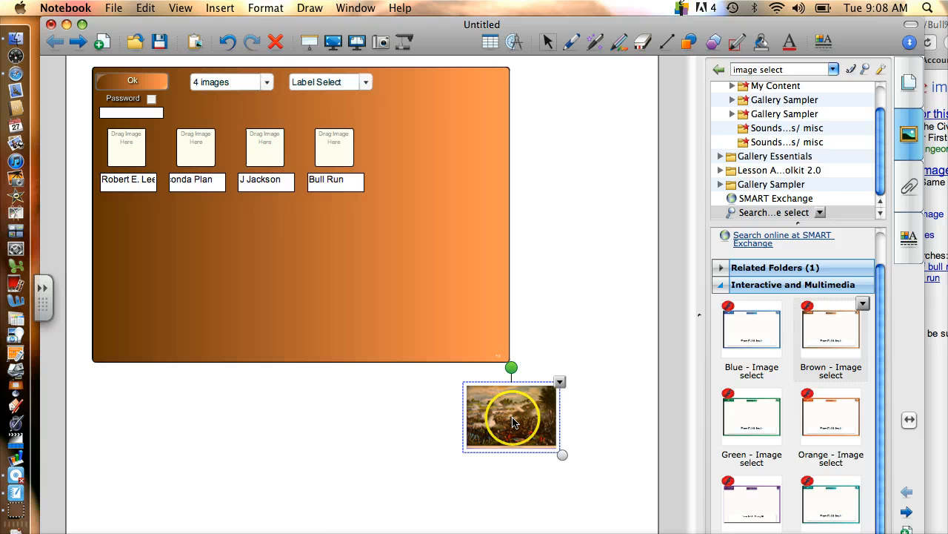
pyautogui.moveTo(513, 422); pyautogui.dragTo(333, 150)
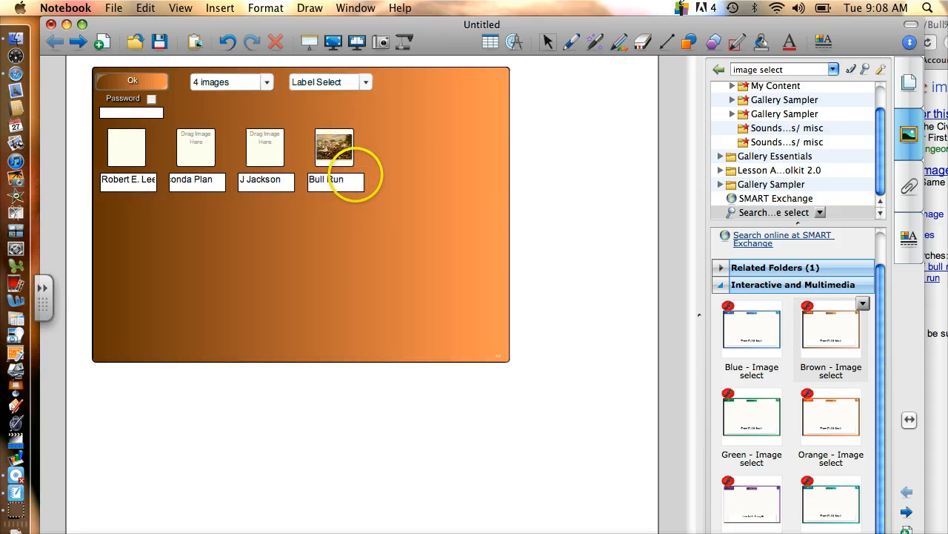
# Step: Switch to Safari, return to the image results and search Google Images for "anaconda plan"
pyautogui.click(16, 74)
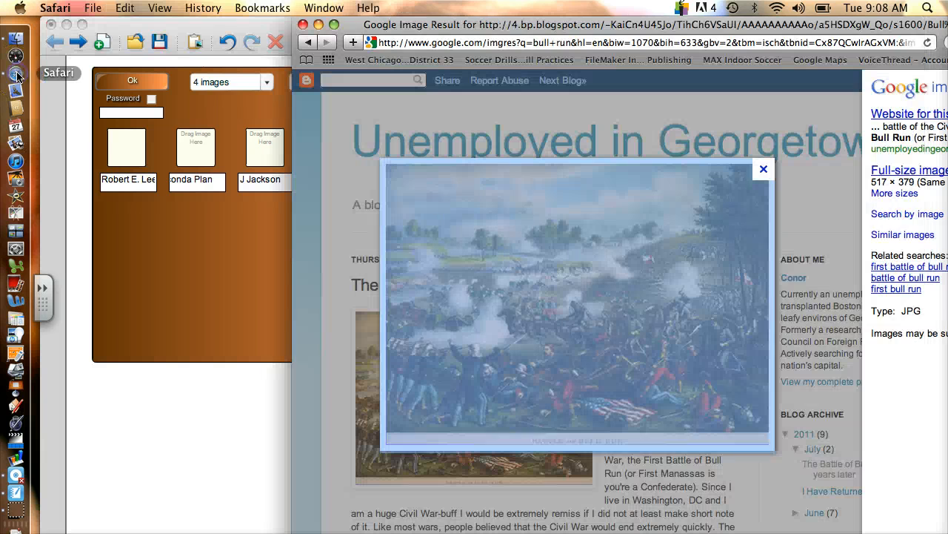
pyautogui.click(307, 42)
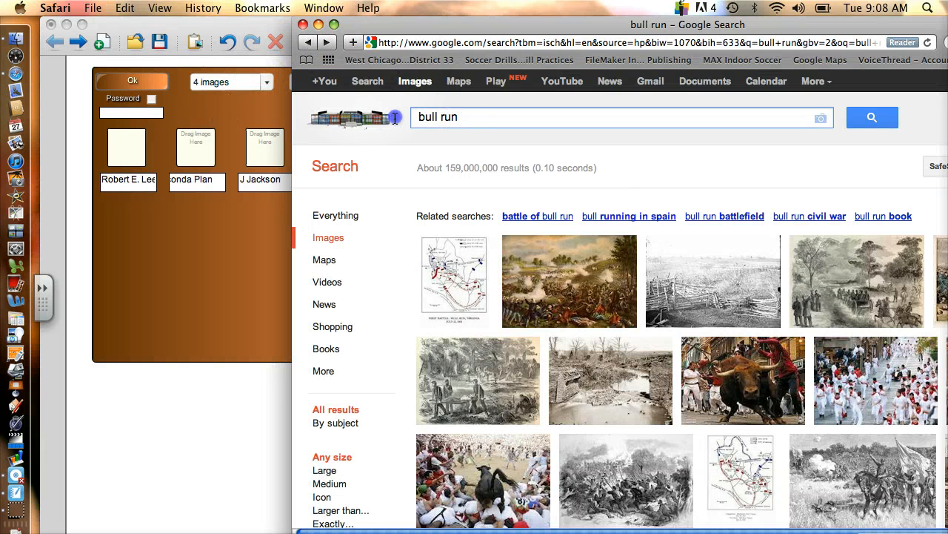
pyautogui.moveTo(475, 117); pyautogui.dragTo(407, 117)
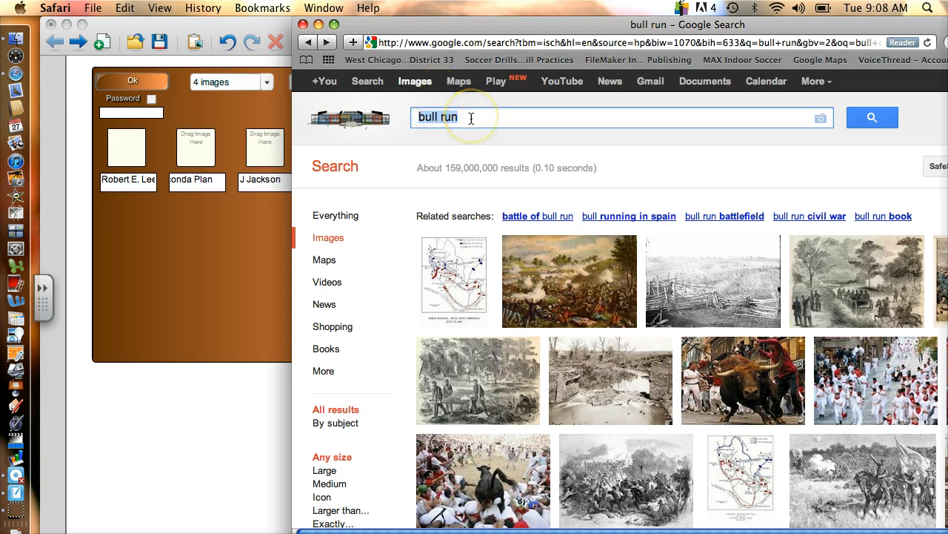
pyautogui.write('anaca')
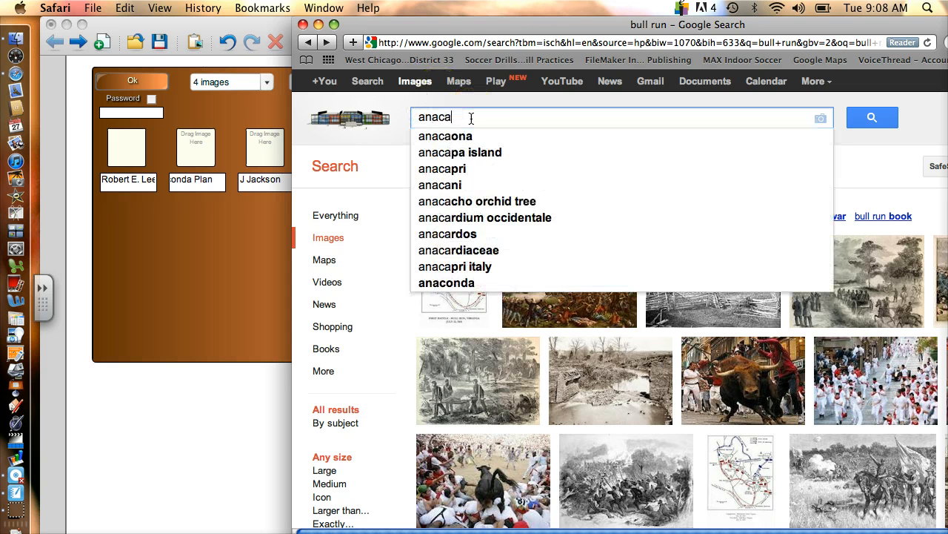
pyautogui.write('n')
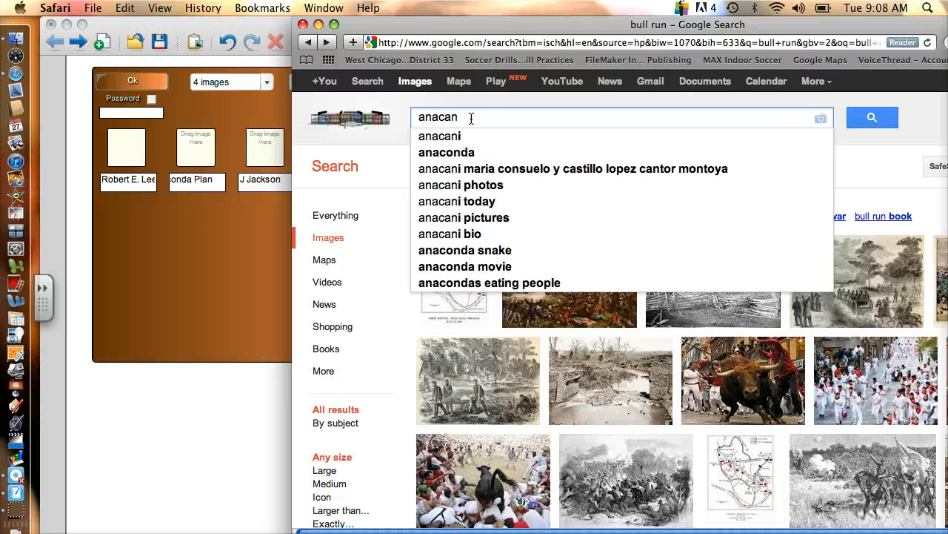
pyautogui.press('BackSpace')
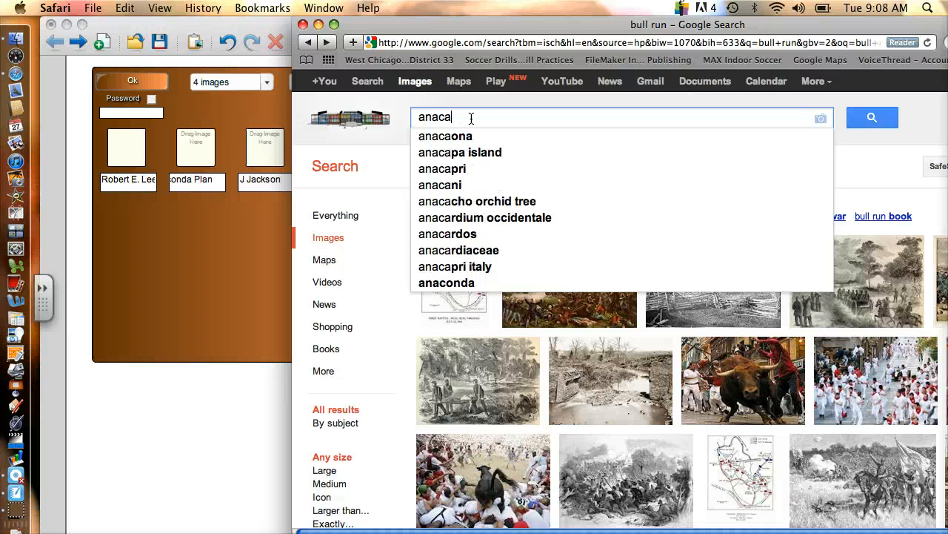
pyautogui.press('BackSpace')
pyautogui.write('onda')
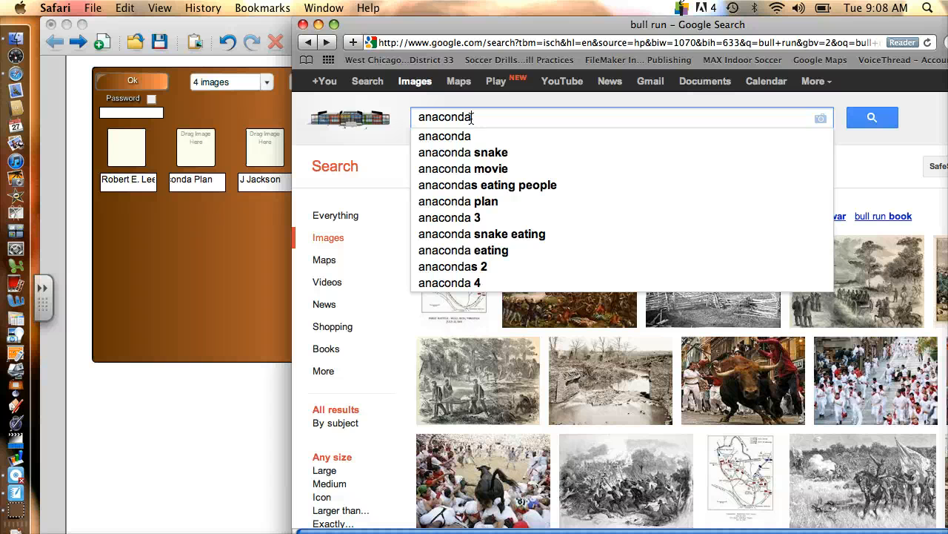
pyautogui.write(' pla')
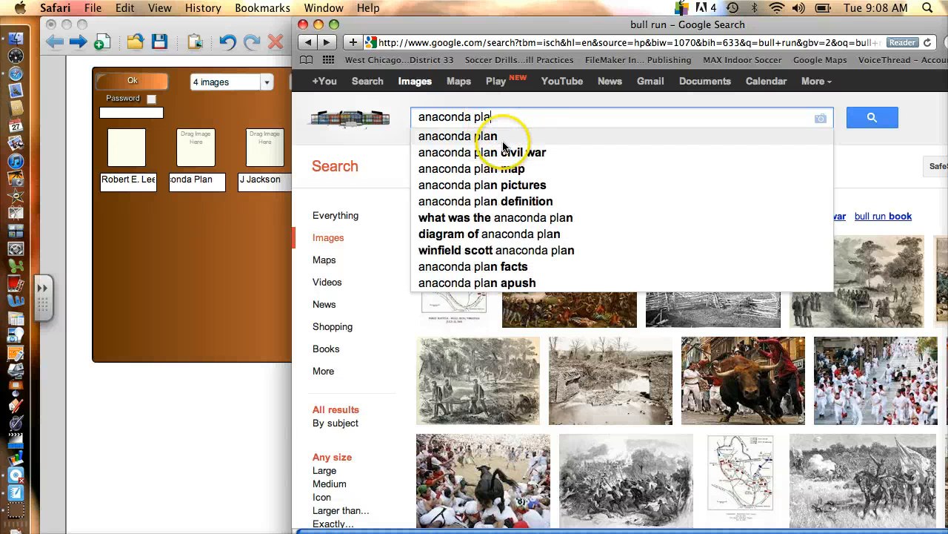
pyautogui.click(502, 140)
# Step: Open the first "Scott's Great Snake" map and place it in the image slot above the Robert E. Lee label
pyautogui.moveTo(525, 216)
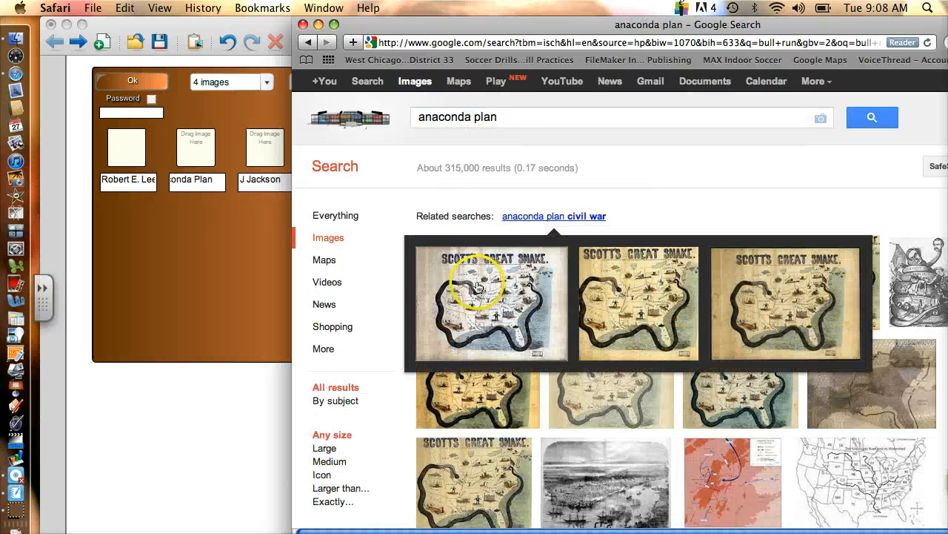
pyautogui.click(478, 286)
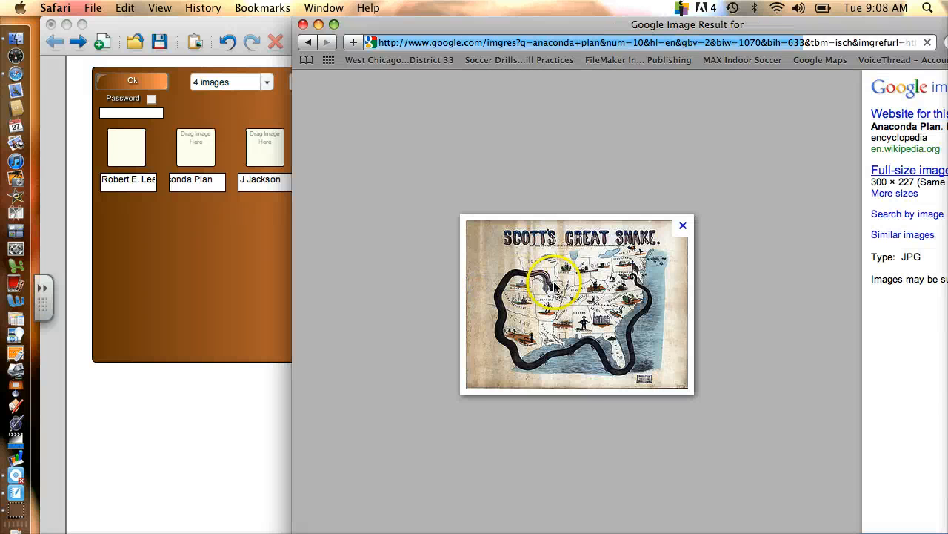
pyautogui.moveTo(554, 285); pyautogui.dragTo(132, 148)
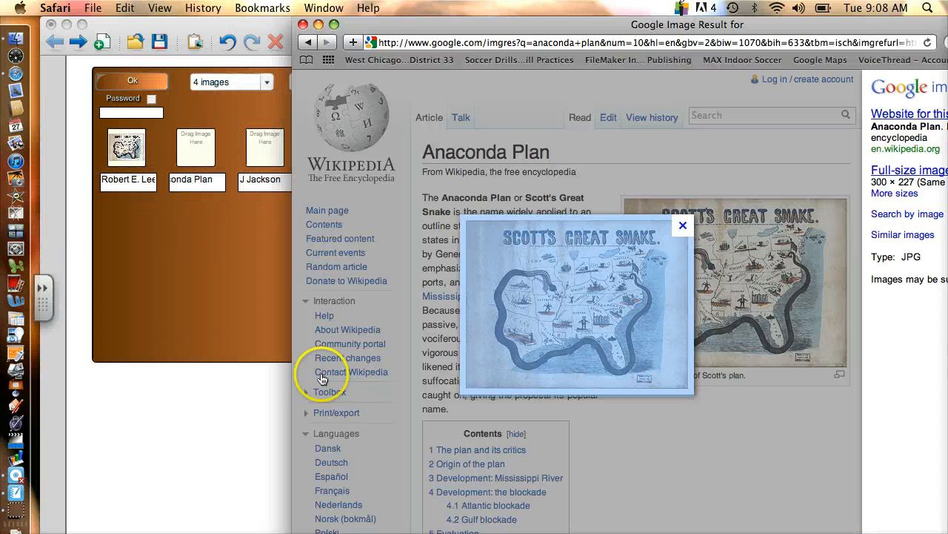
# Step: Move the browser window aside, reopen the first "Scott's Great Snake" map and place it in the image slot above the Anaconda Plan label
pyautogui.moveTo(525, 25); pyautogui.dragTo(608, 27)
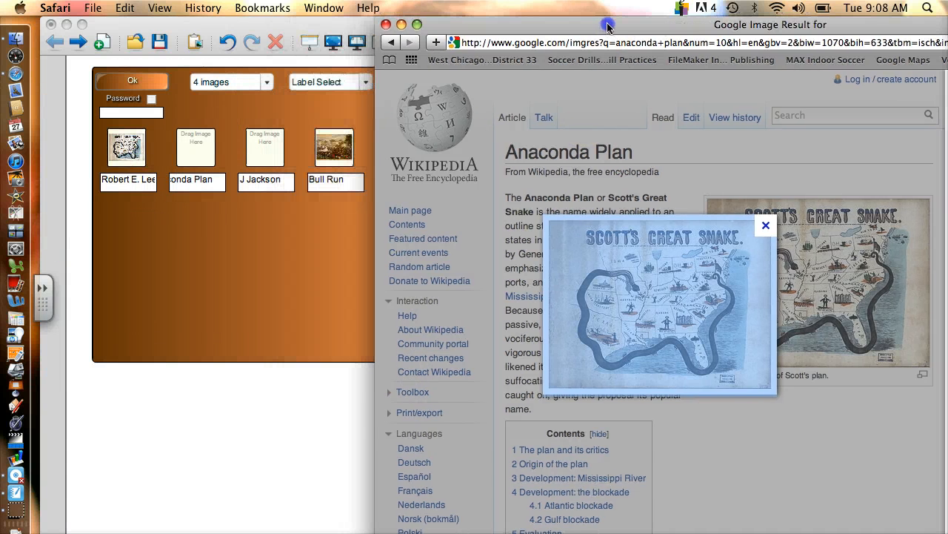
pyautogui.click(394, 41)
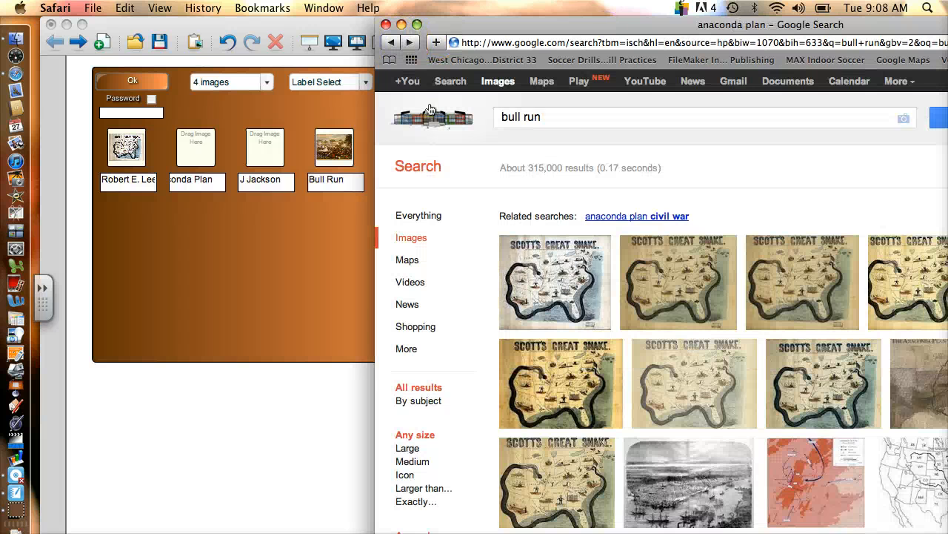
pyautogui.doubleClick(540, 116)
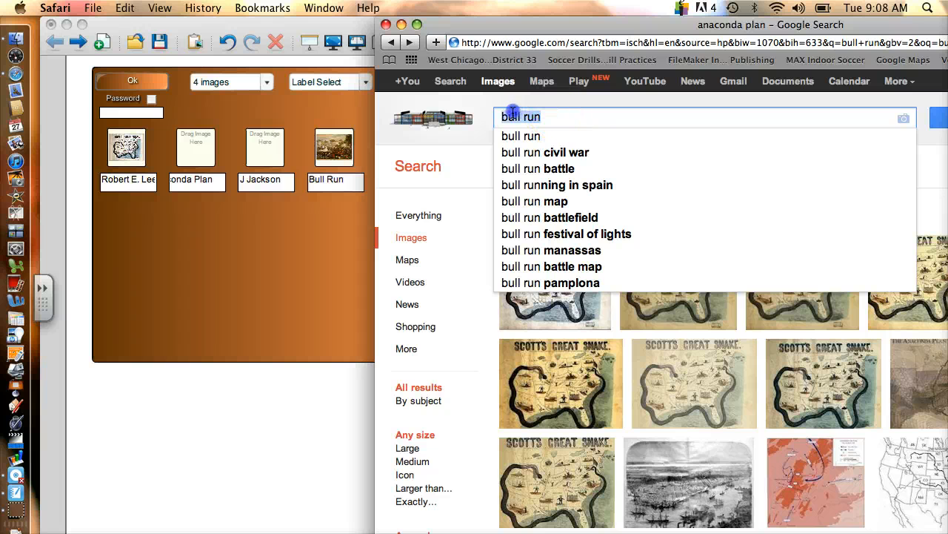
pyautogui.moveTo(512, 112); pyautogui.dragTo(496, 116)
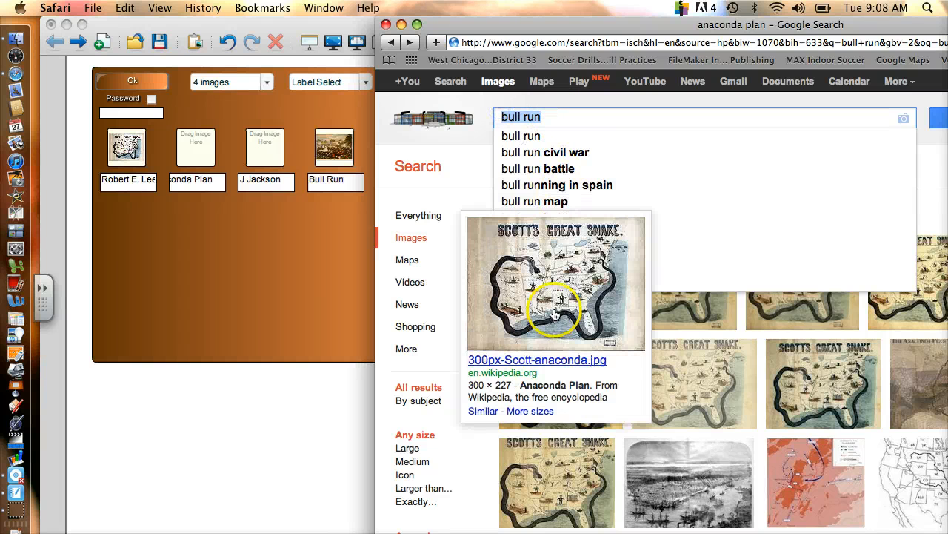
pyautogui.click(555, 298)
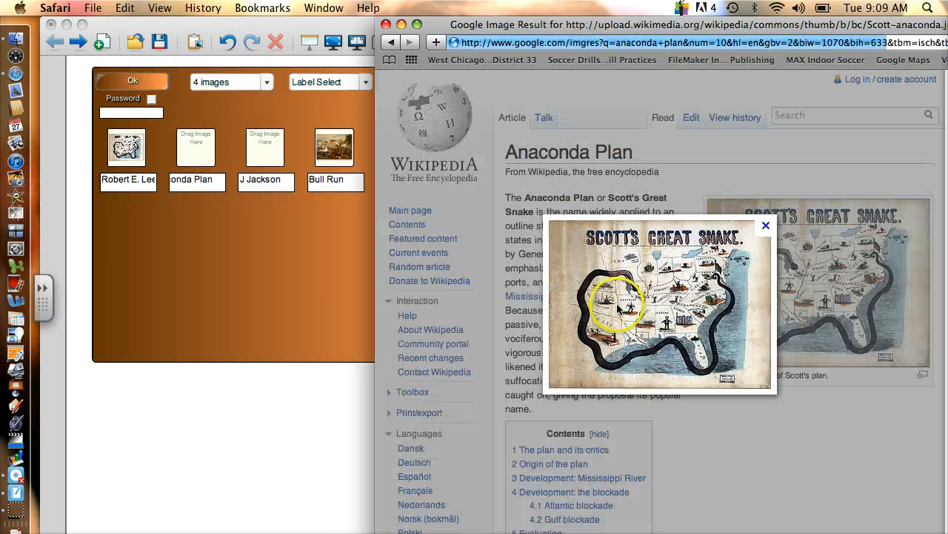
pyautogui.moveTo(601, 305); pyautogui.dragTo(210, 149)
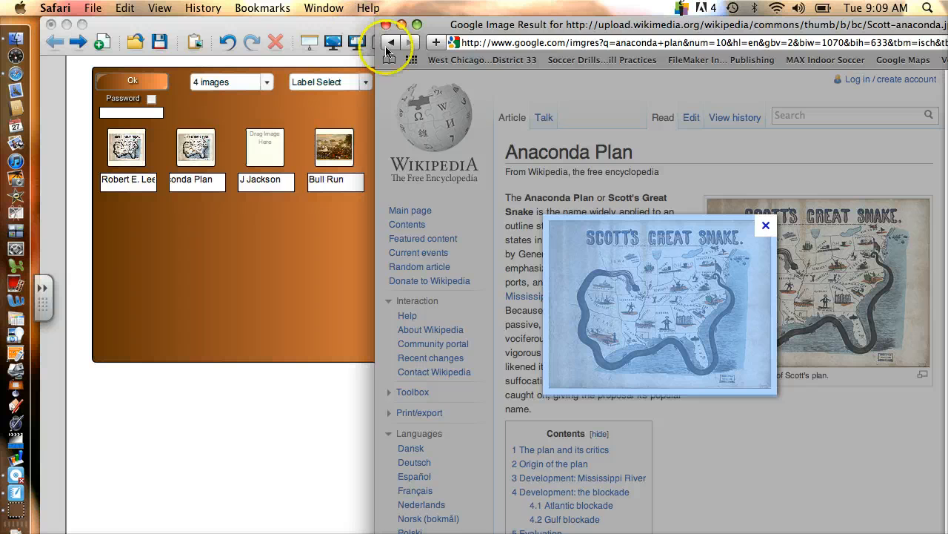
# Step: Search Google Images for "robert e lee" and place the first portrait in the image slot above the Robert E. Lee label
pyautogui.click(392, 44)
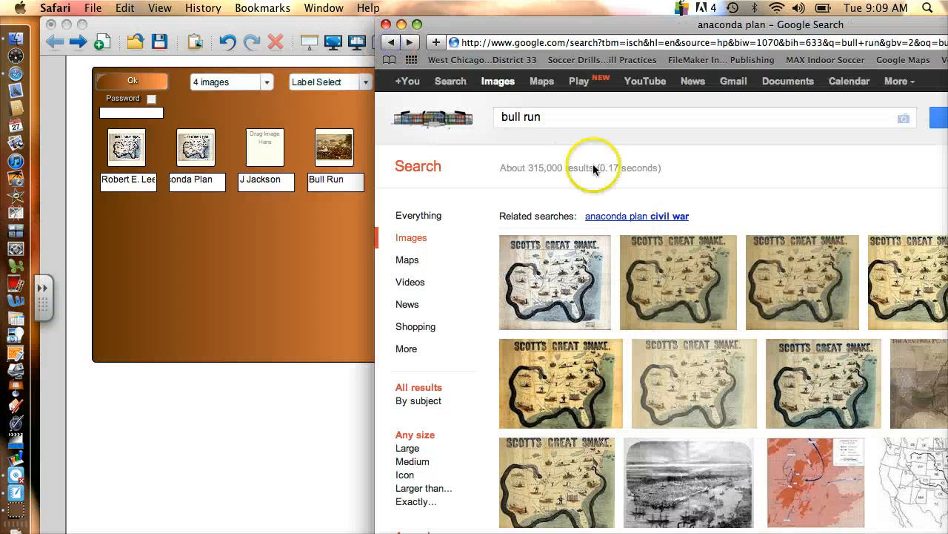
pyautogui.click(555, 123)
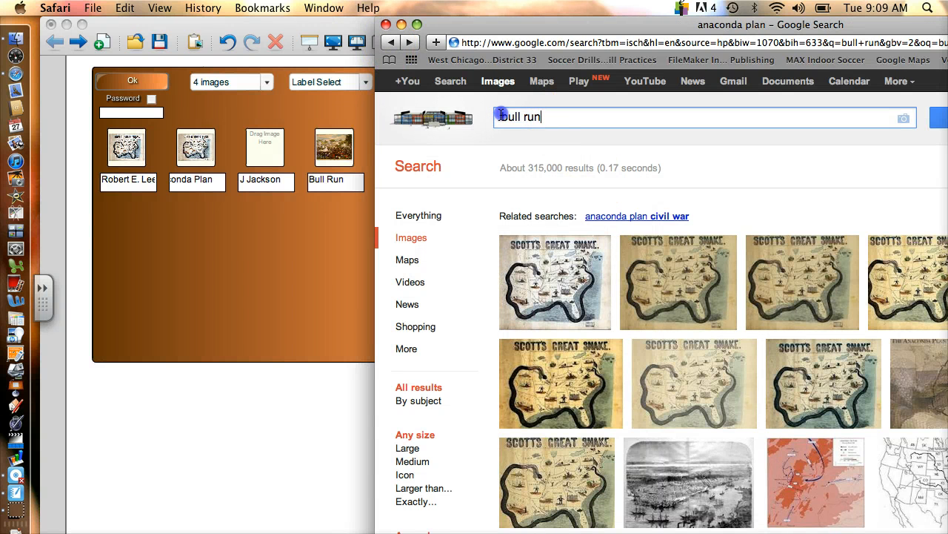
pyautogui.write('ro')
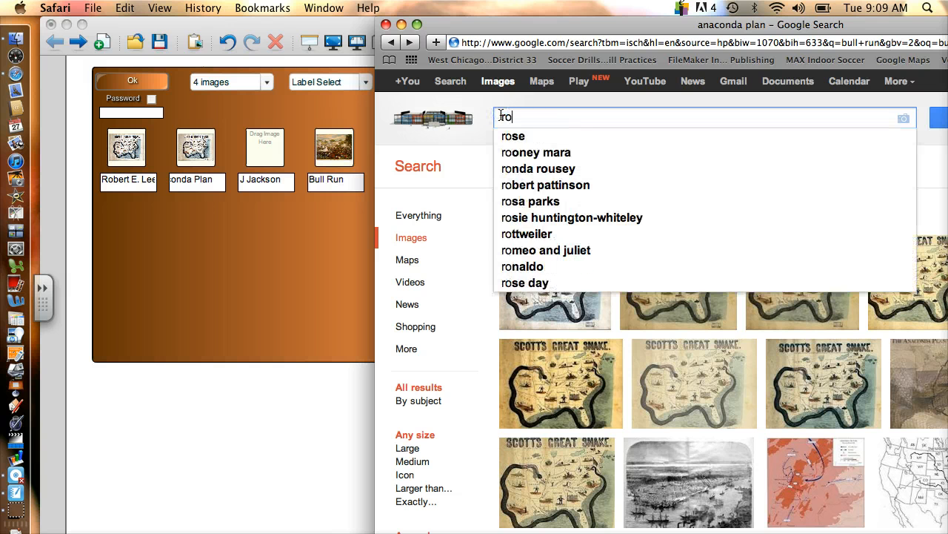
pyautogui.write('bert e')
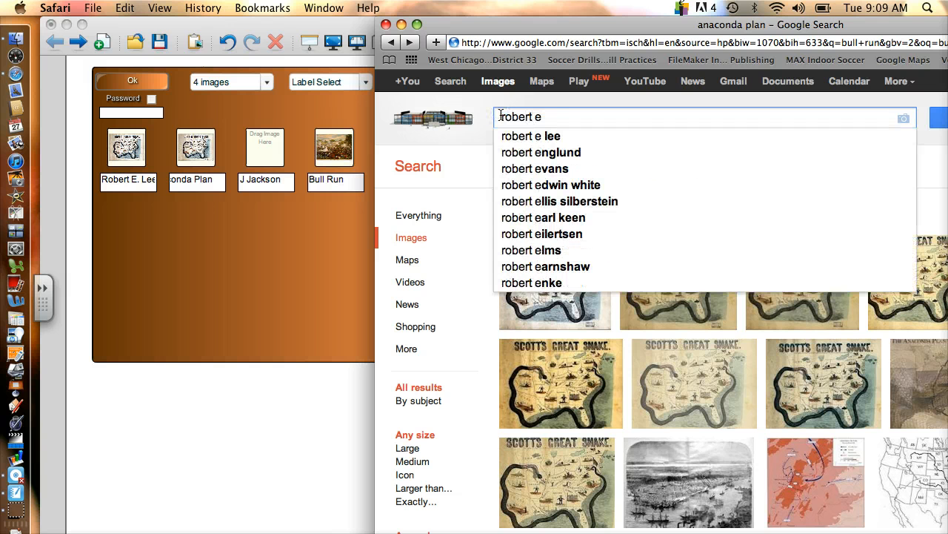
pyautogui.write(' lee')
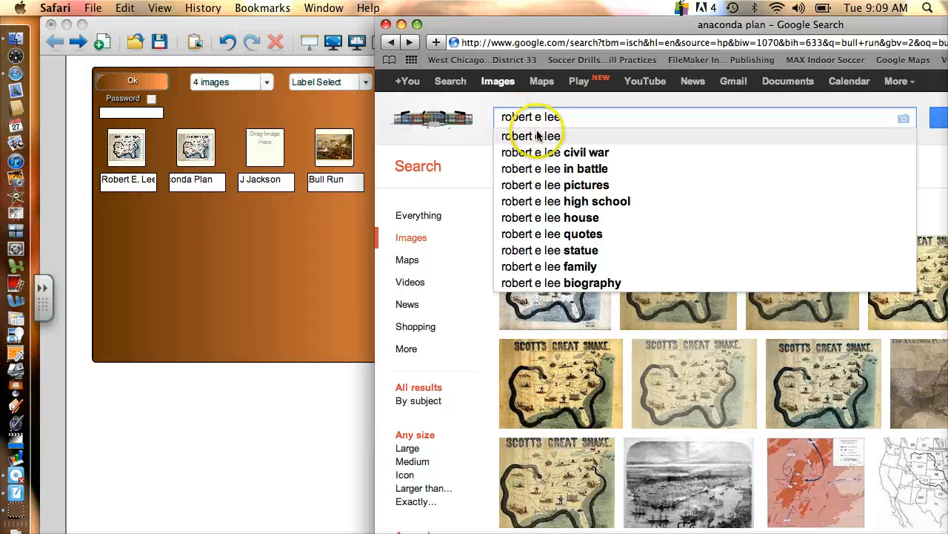
pyautogui.click(539, 136)
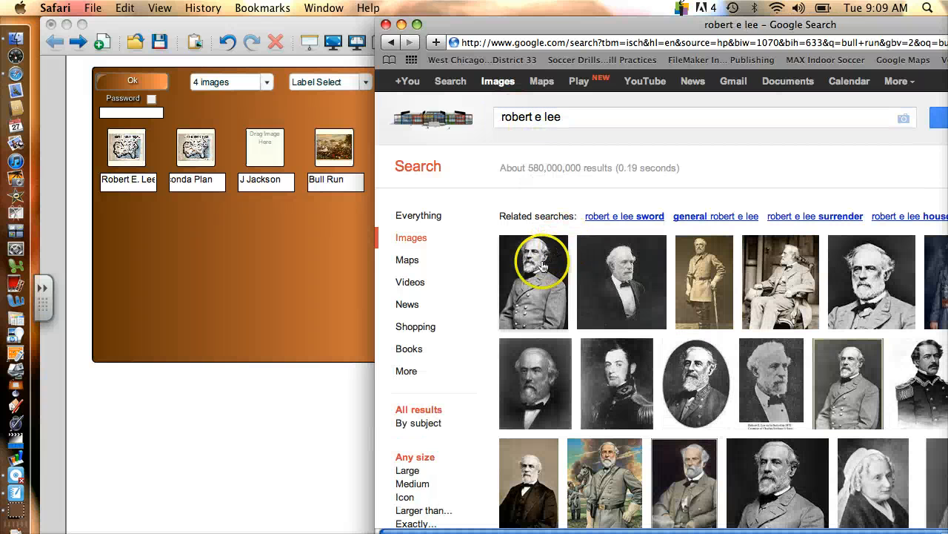
pyautogui.click(540, 265)
pyautogui.moveTo(639, 277); pyautogui.dragTo(129, 151)
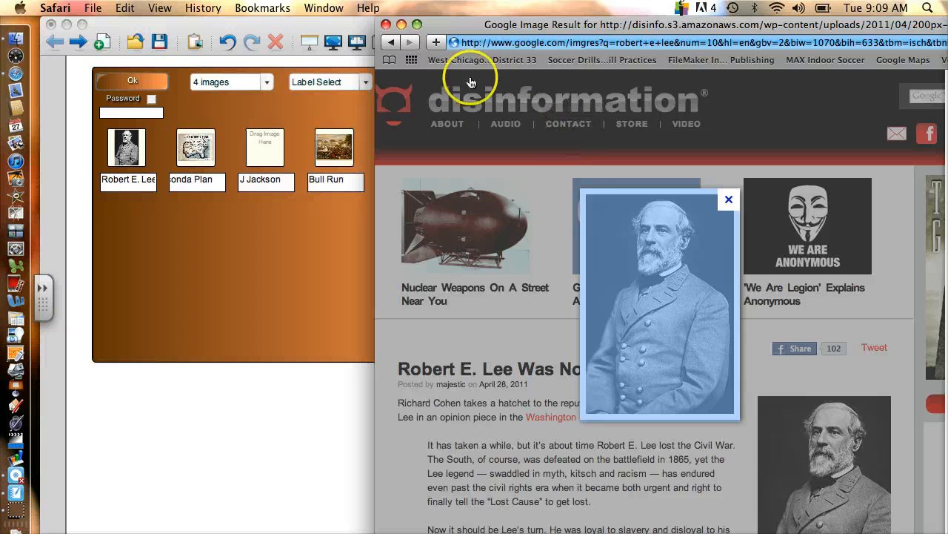
# Step: Return to the image results and search Google Images for "thomas j jackson"
pyautogui.click(389, 43)
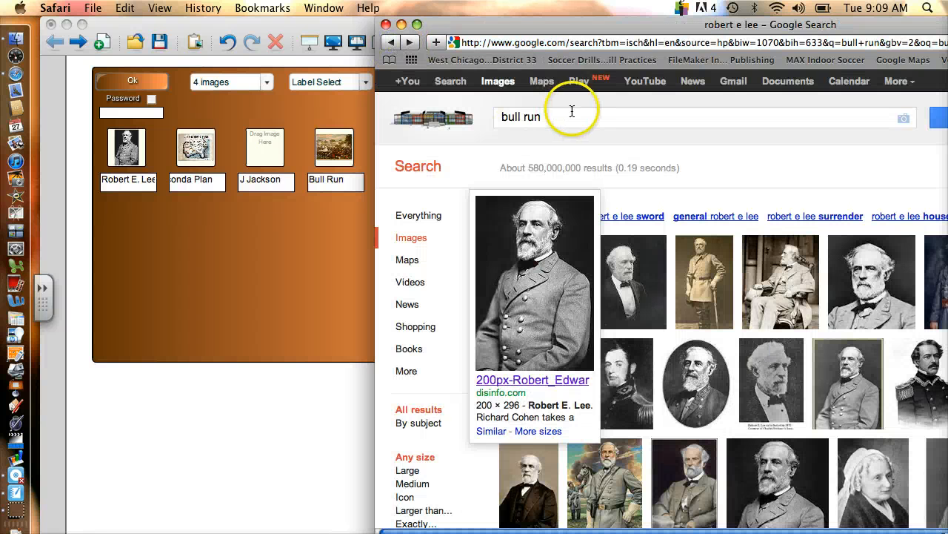
pyautogui.moveTo(570, 115); pyautogui.dragTo(513, 115)
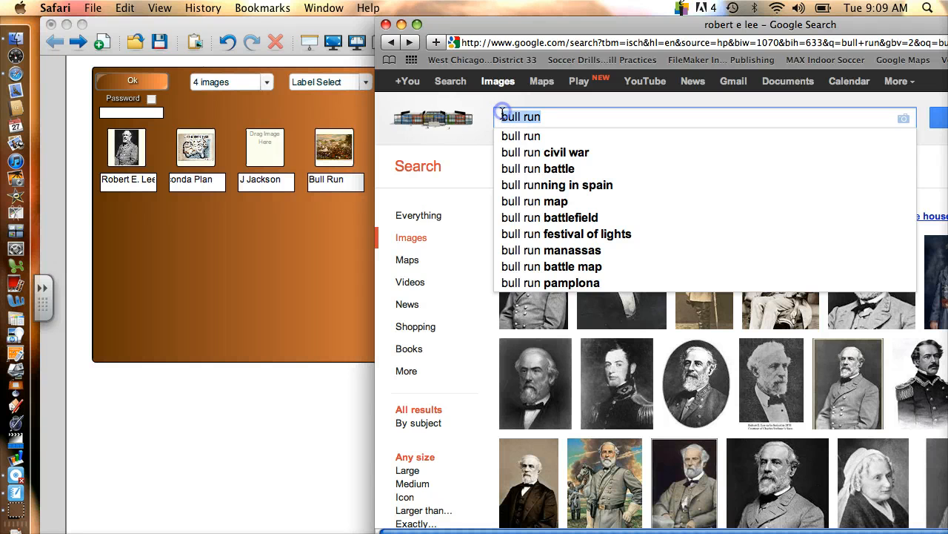
pyautogui.write('thomas j')
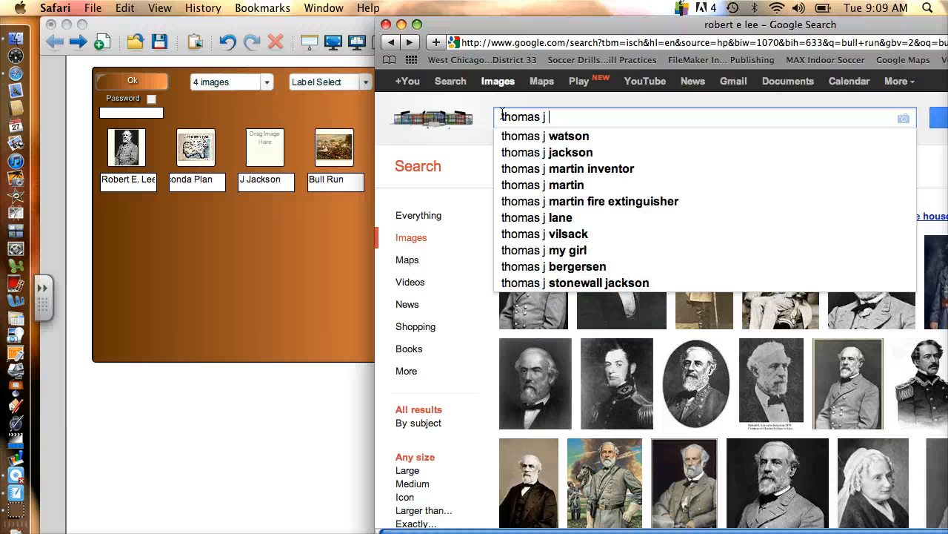
pyautogui.click(555, 153)
# Step: Open the Wikipedia Stonewall Jackson portrait and place it in the image slot above the Thomas J Jackson label
pyautogui.moveTo(545, 256)
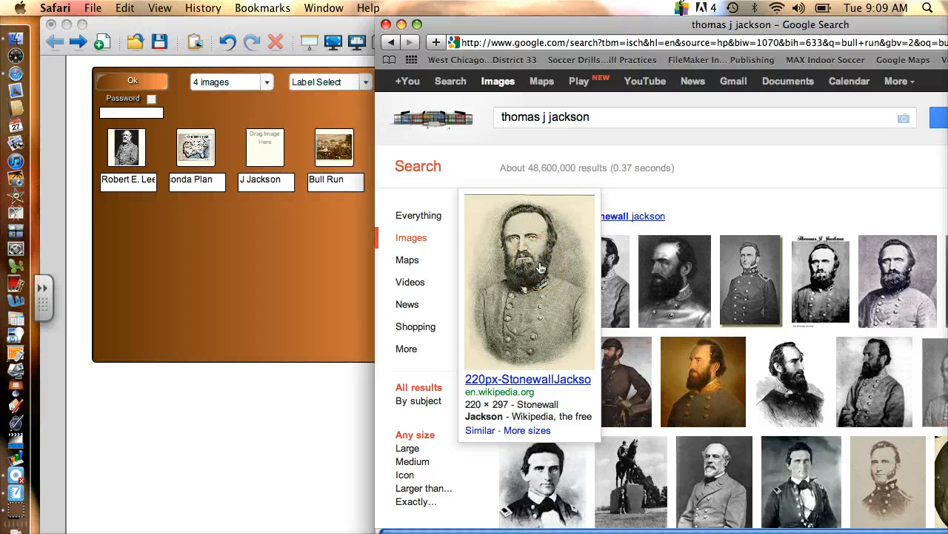
pyautogui.click(540, 281)
pyautogui.moveTo(530, 276); pyautogui.dragTo(551, 277)
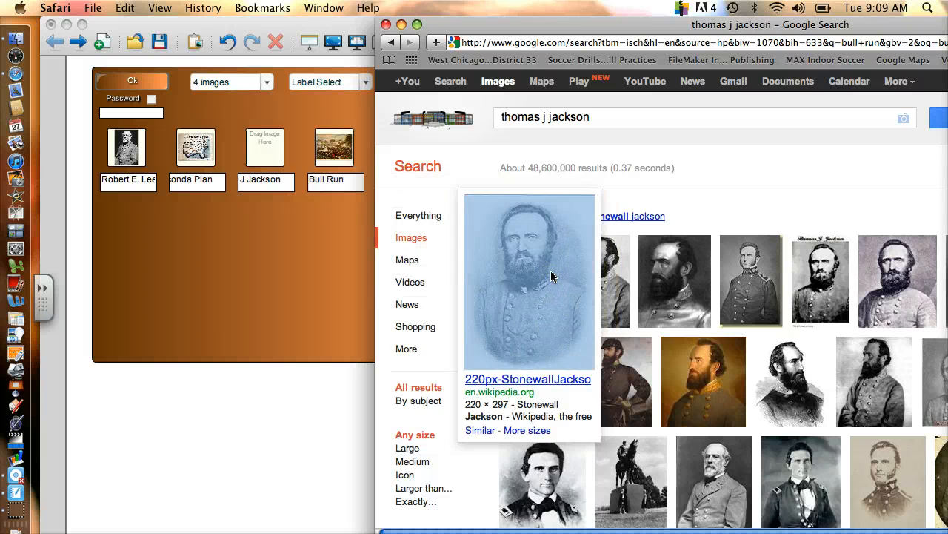
pyautogui.click(551, 276)
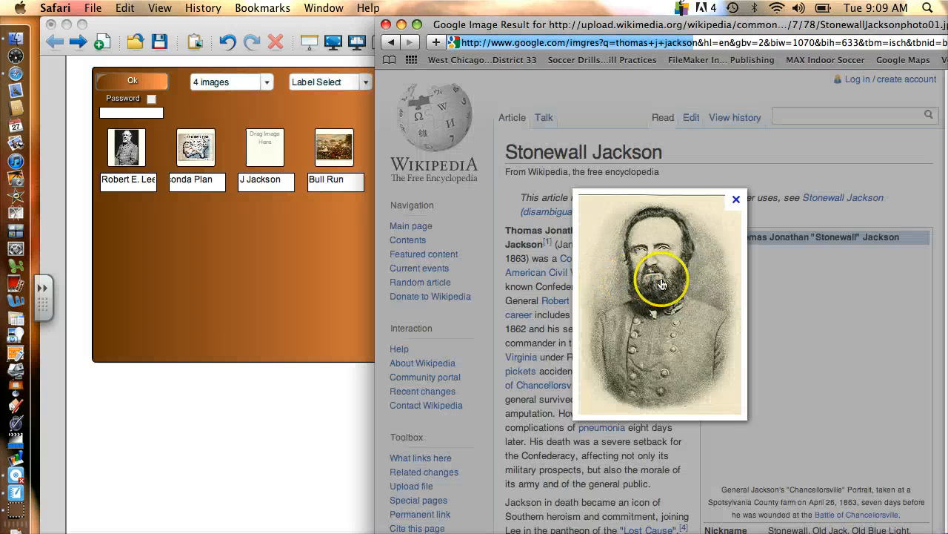
pyautogui.moveTo(555, 277); pyautogui.dragTo(264, 153)
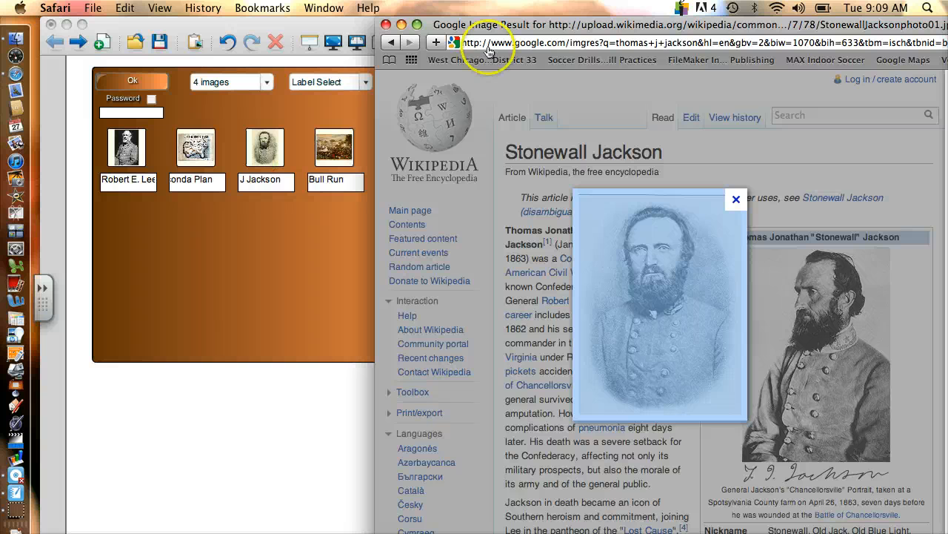
# Step: Minimize the browser window and enlarge the image select activity on the Notebook page to about the page's full width
pyautogui.moveTo(546, 28); pyautogui.dragTo(299, 21)
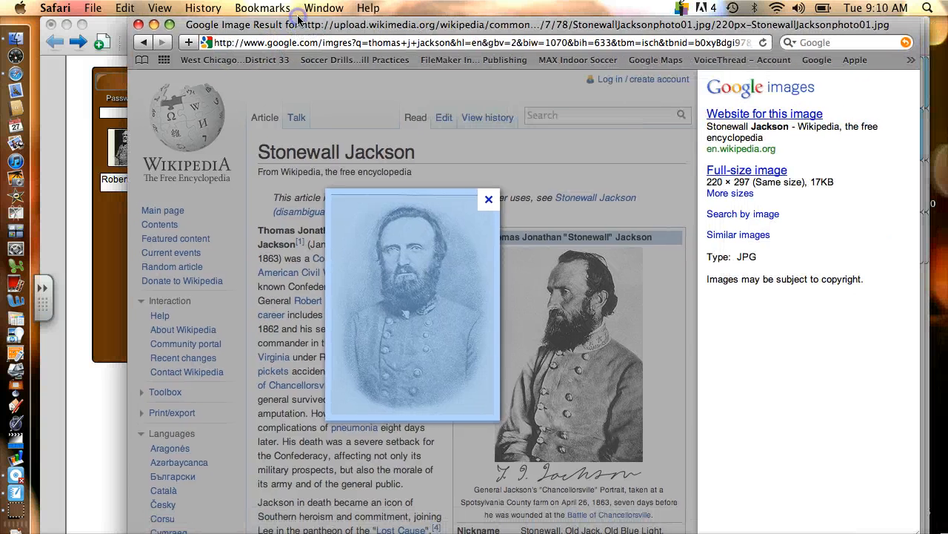
pyautogui.click(155, 25)
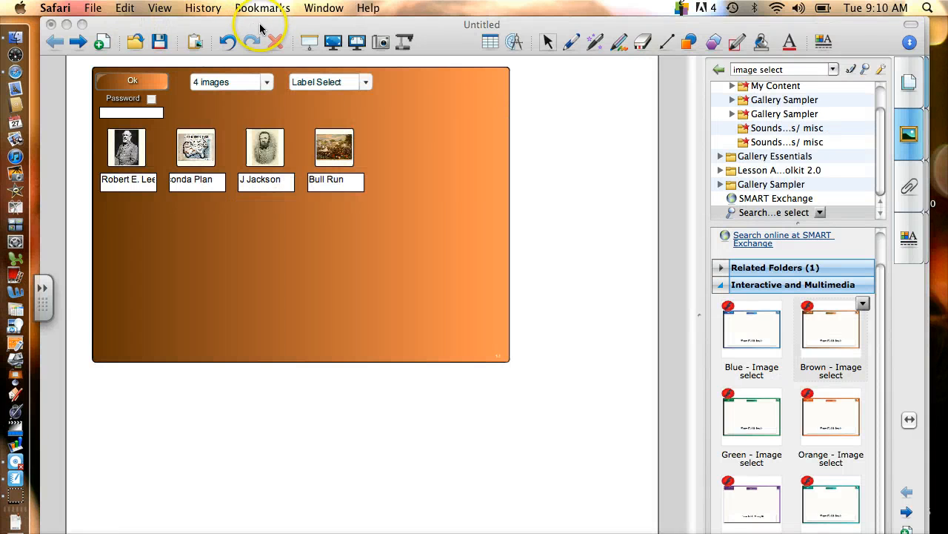
pyautogui.click(465, 353)
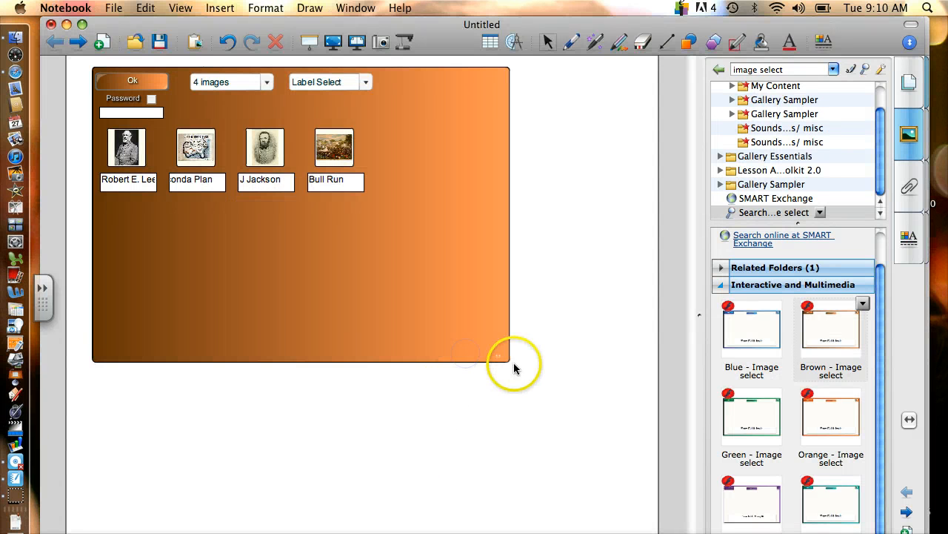
pyautogui.click(498, 354)
pyautogui.moveTo(516, 369); pyautogui.dragTo(646, 451)
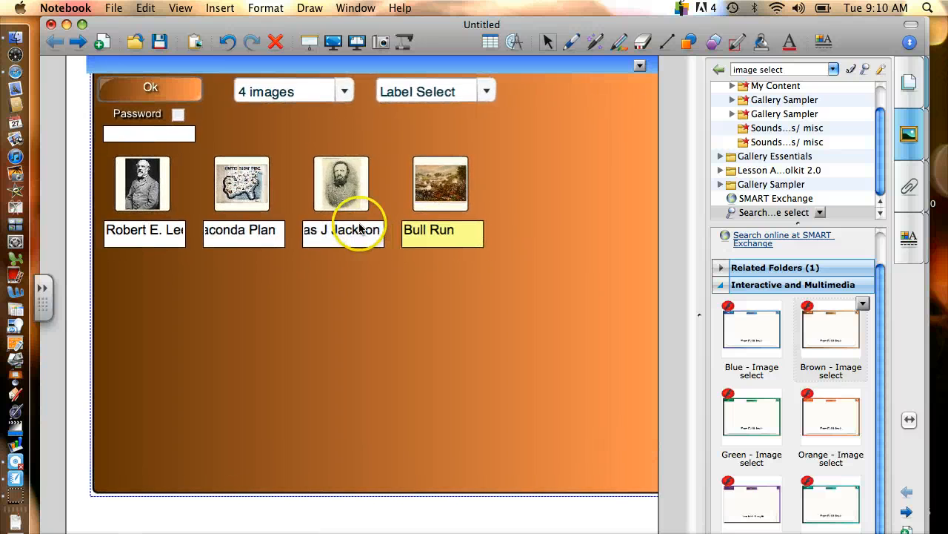
# Step: Confirm the quiz's image and label setup and, in full-screen view, answer the battle painting with Bull Run
pyautogui.click(149, 91)
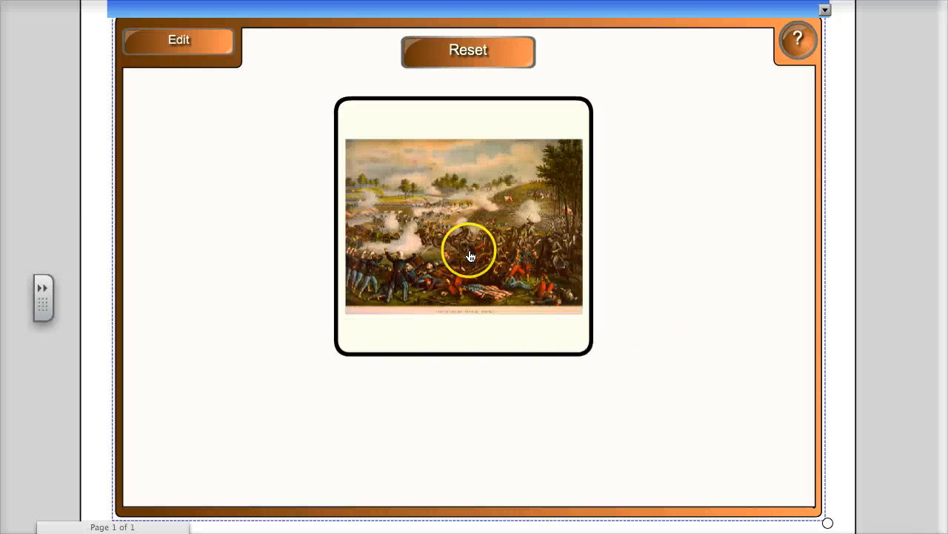
pyautogui.click(470, 253)
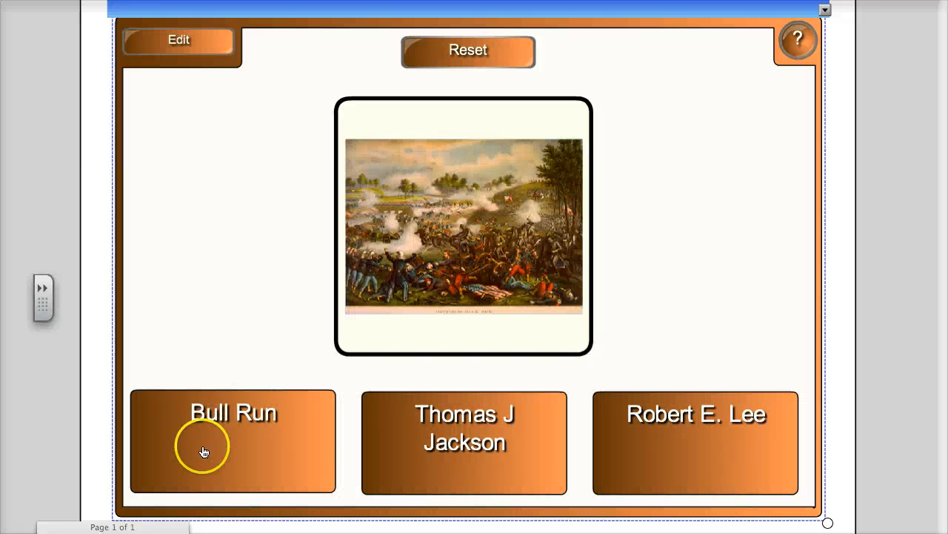
pyautogui.click(241, 415)
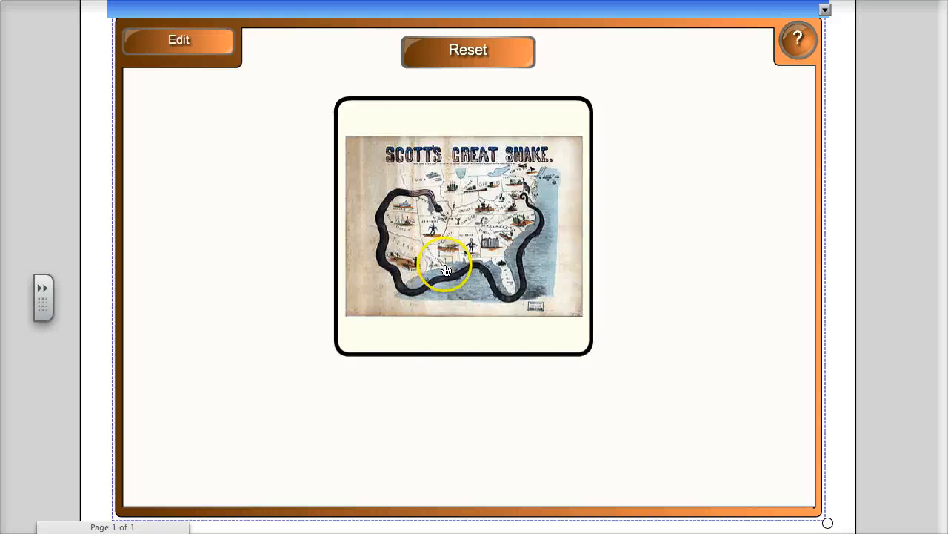
# Step: Continue testing the quiz from the Anaconda Plan map, matching the two portraits with Thomas J Jackson and Robert E. Lee
pyautogui.click(445, 267)
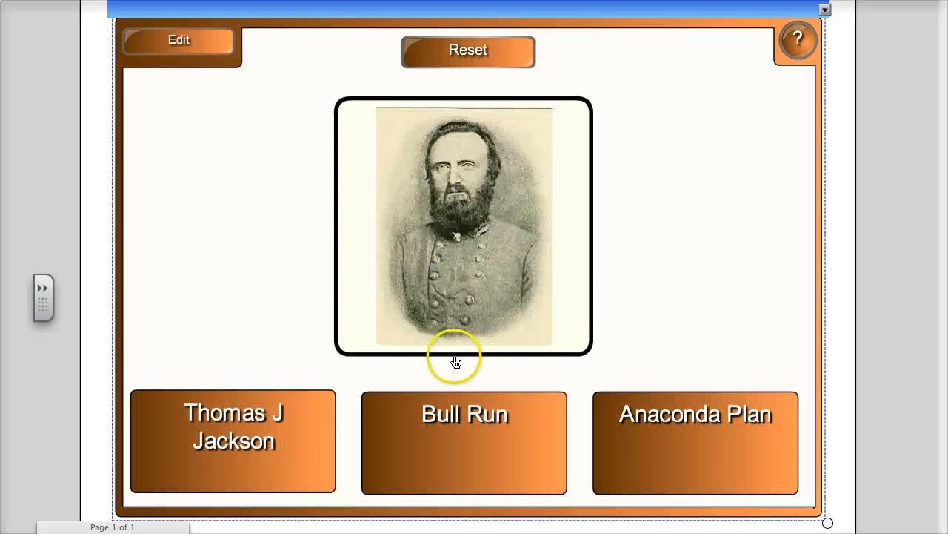
pyautogui.click(277, 432)
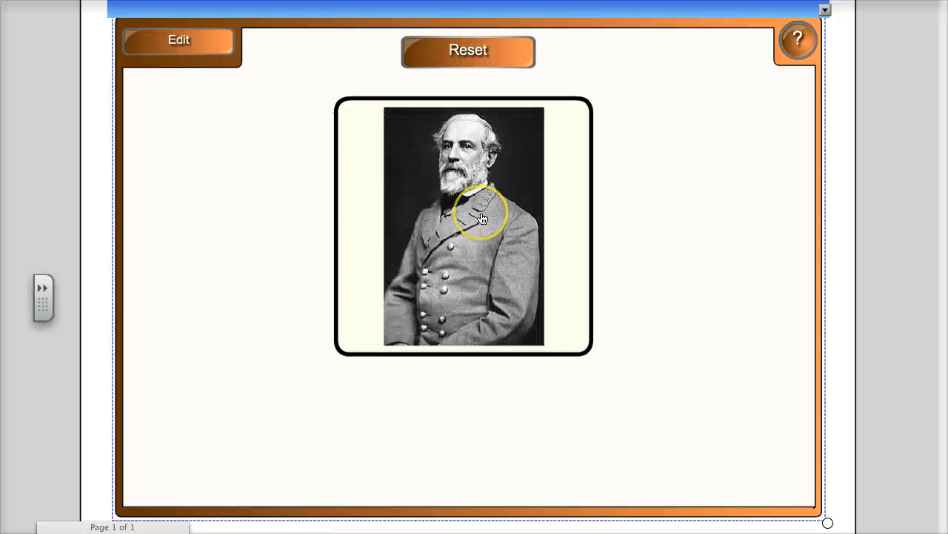
pyautogui.click(481, 217)
pyautogui.click(482, 416)
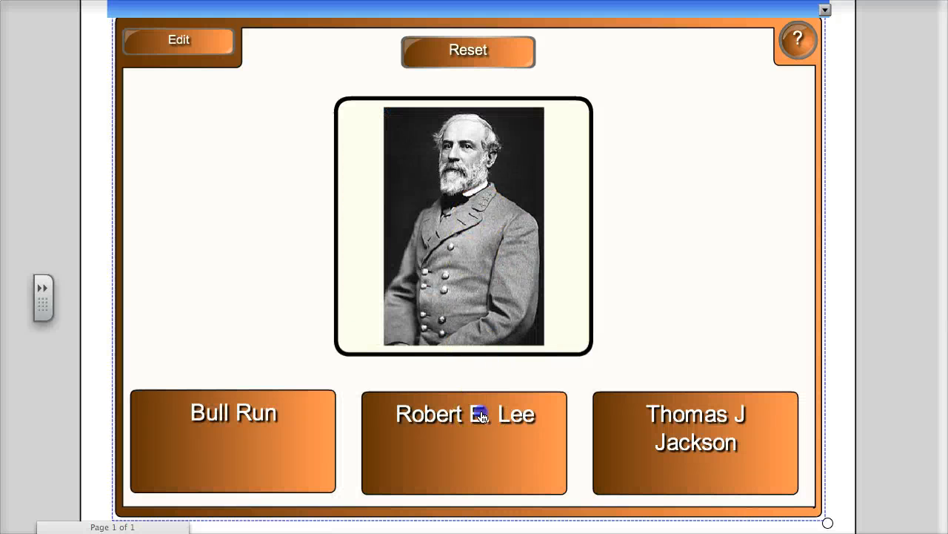